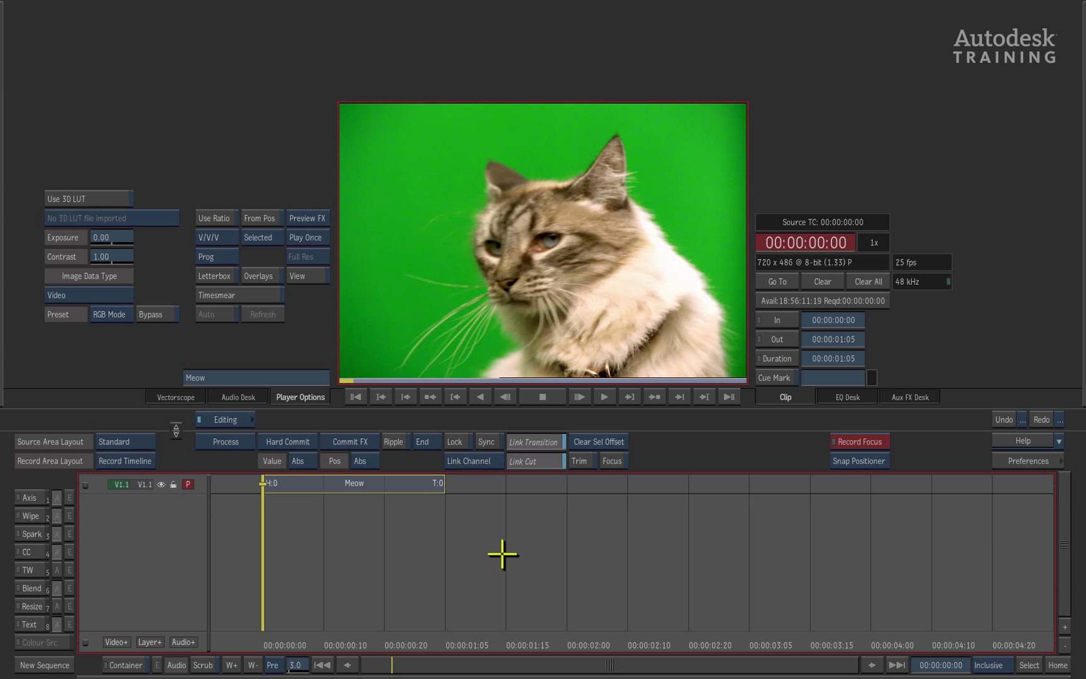
- Preview the Meow clip, then add a Timewarp to it at Constant 100% speed
left_click(604, 398)
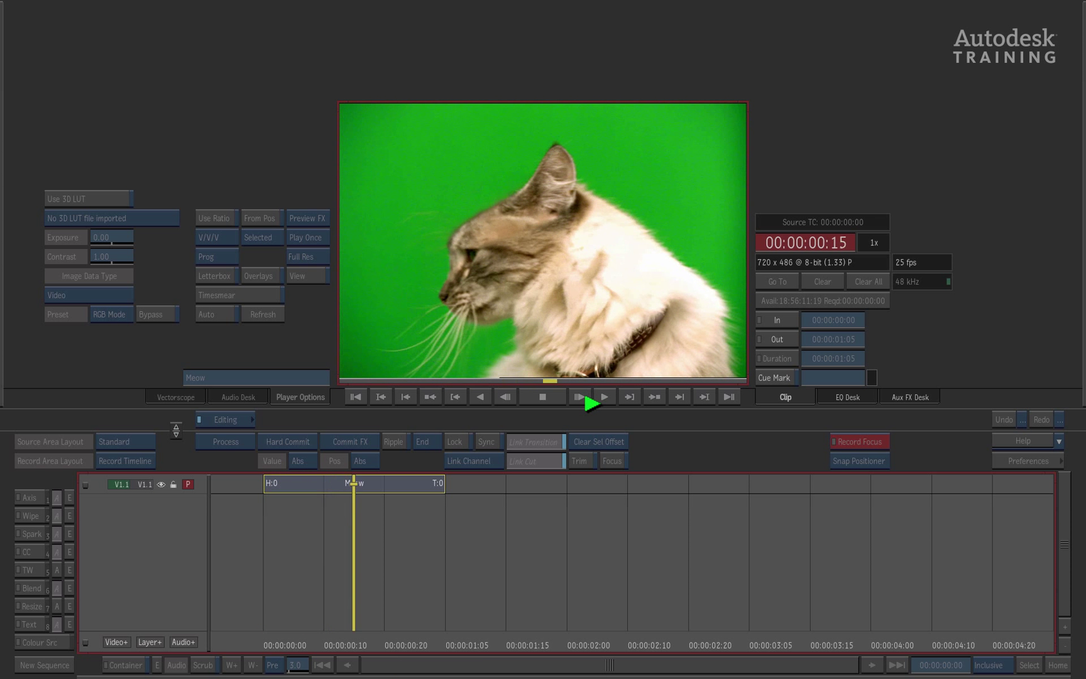
left_click(604, 397)
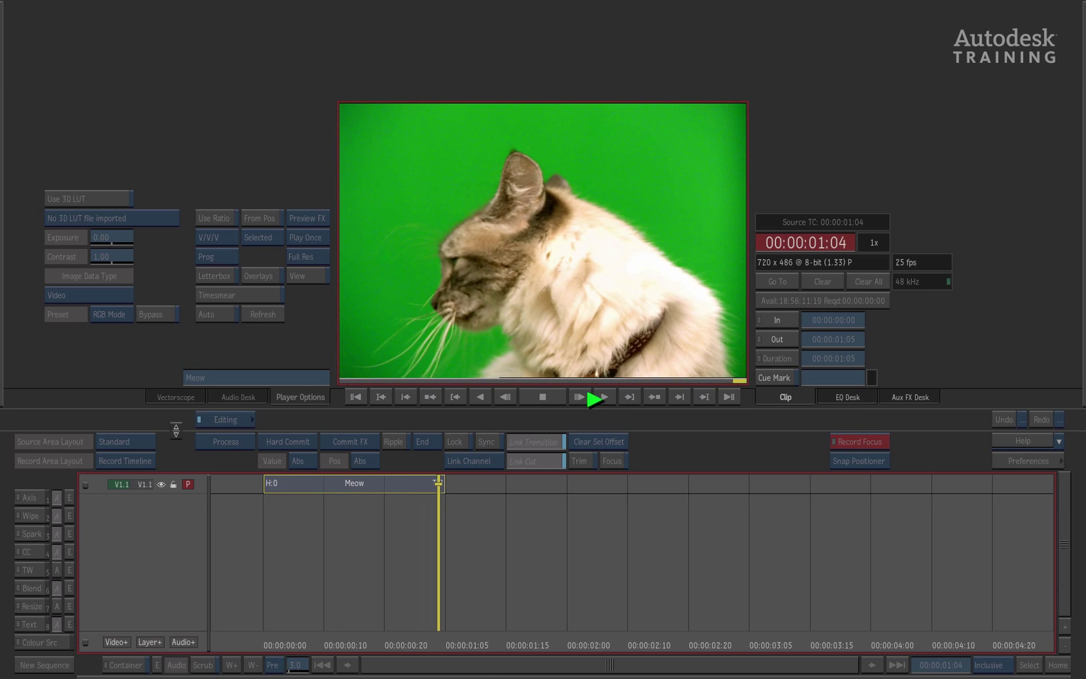
left_click(605, 397)
left_click(602, 396)
left_click(359, 397)
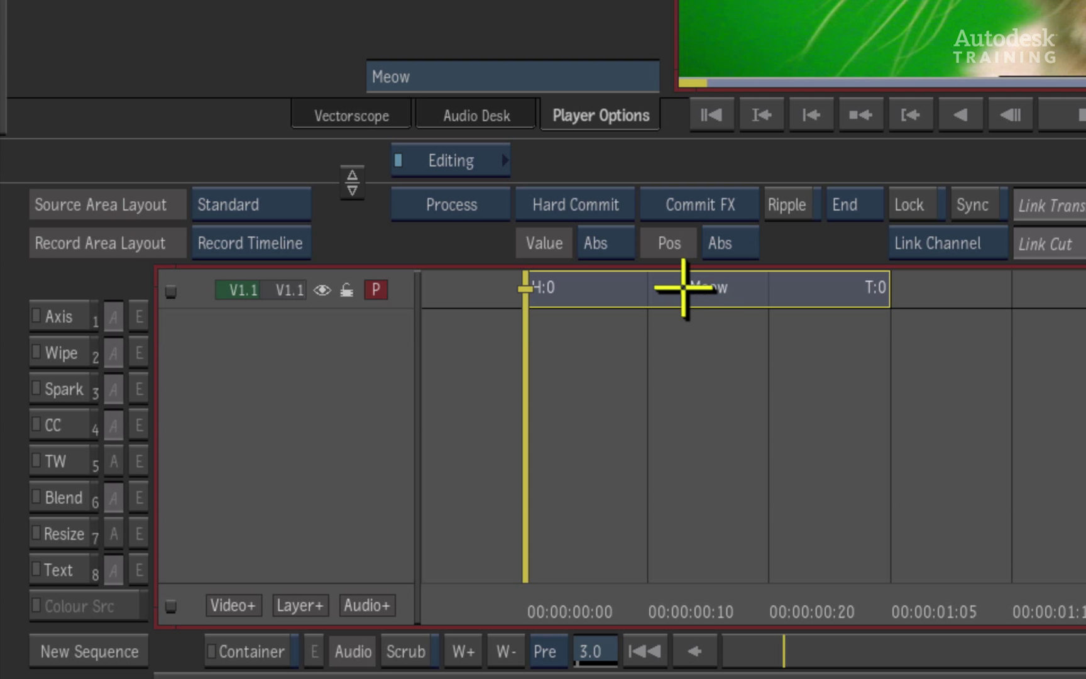
left_click(345, 482)
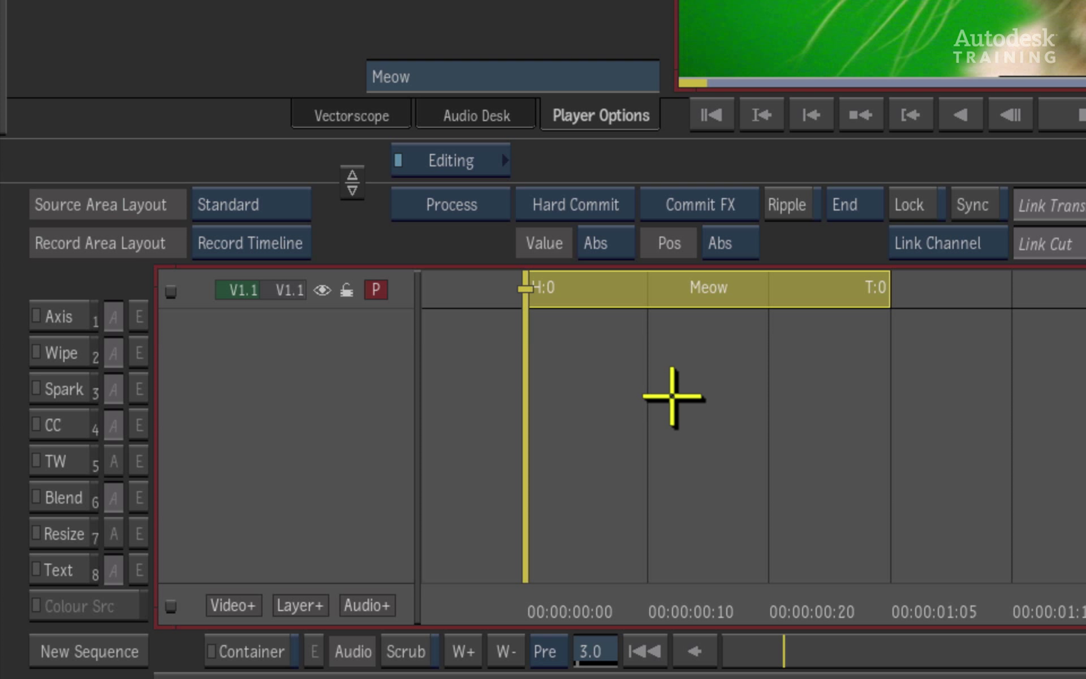
left_click(69, 459)
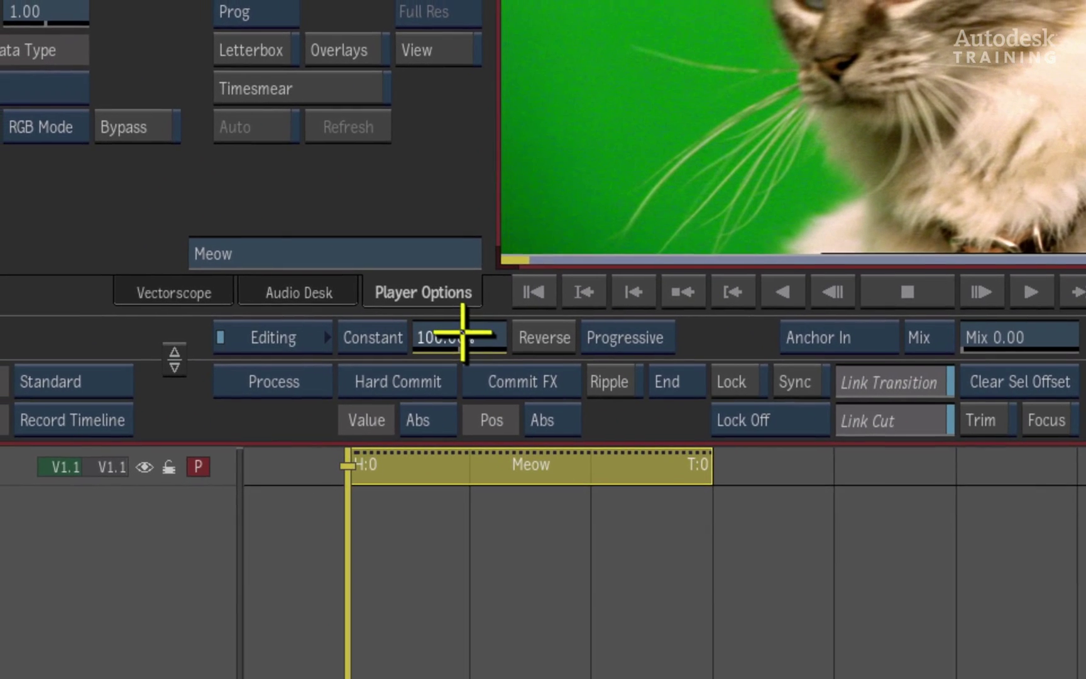
- Preview the Meow clip at 50% speed, then switch the timewarp lock to Lock Both
left_click(391, 245)
left_click(448, 244)
left_click(393, 291)
left_click(456, 118)
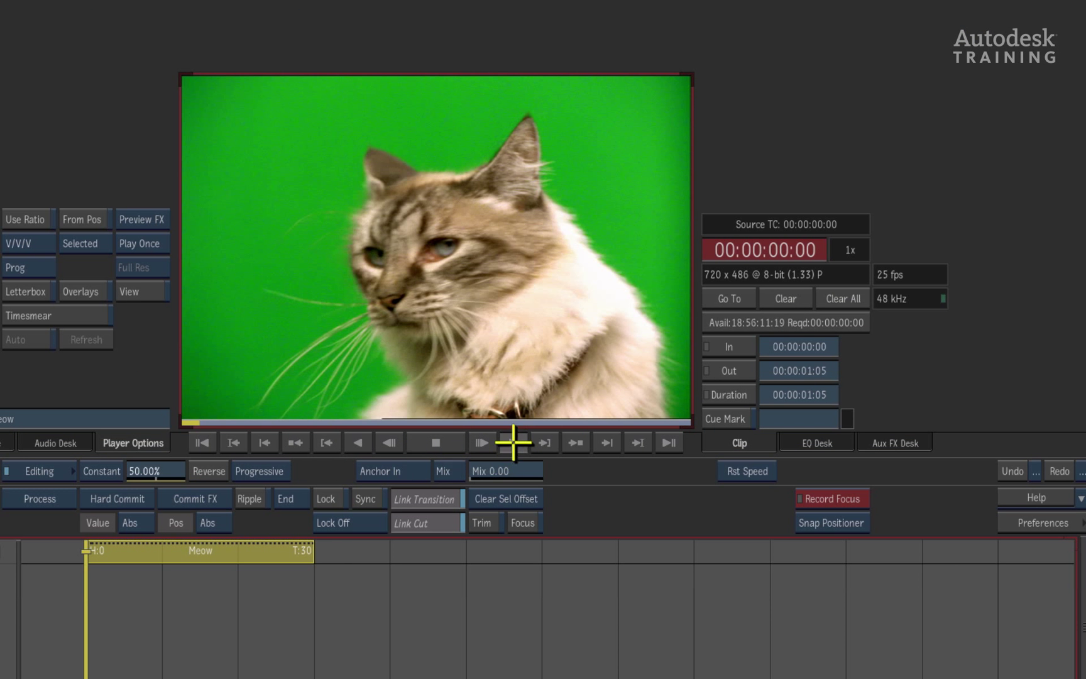
left_click(514, 443)
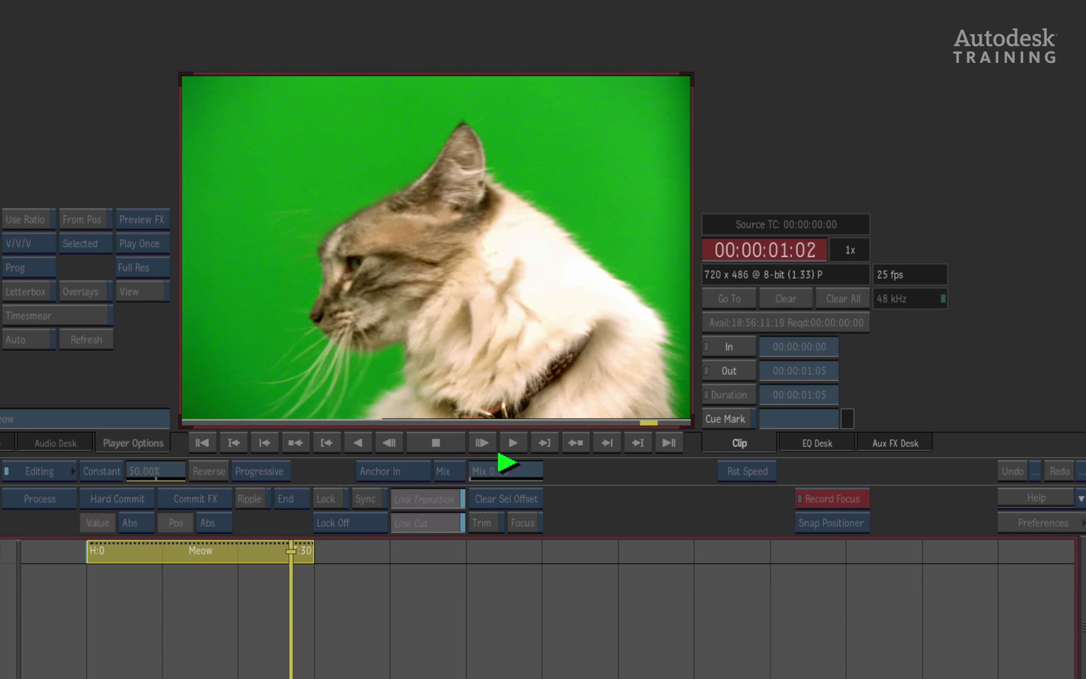
left_click(514, 445)
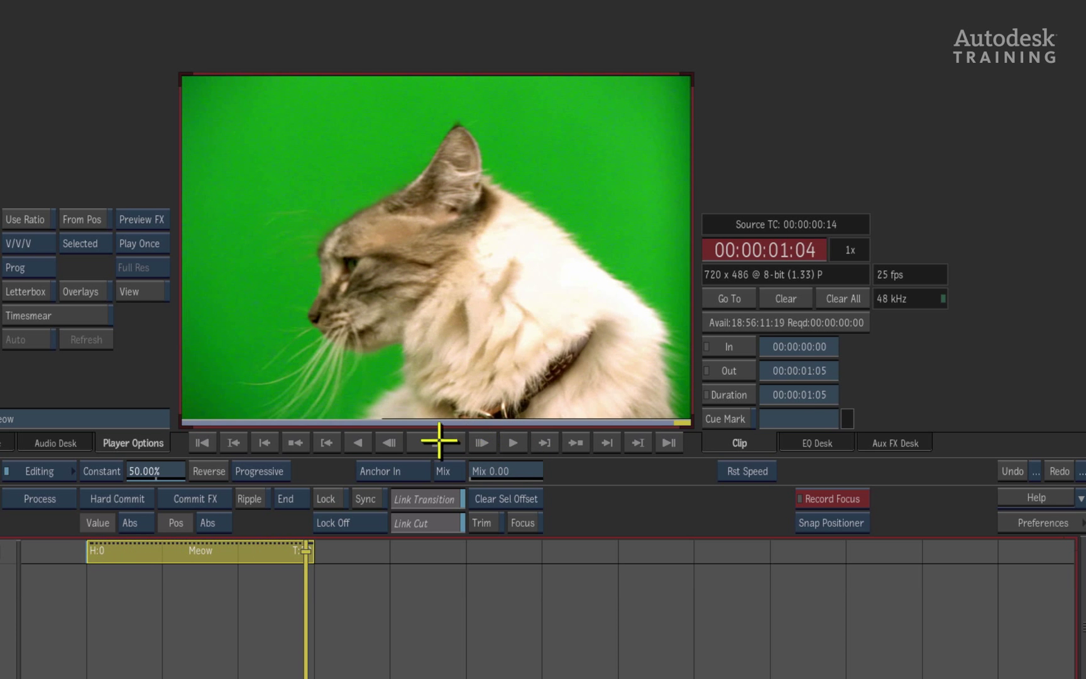
left_click(200, 442)
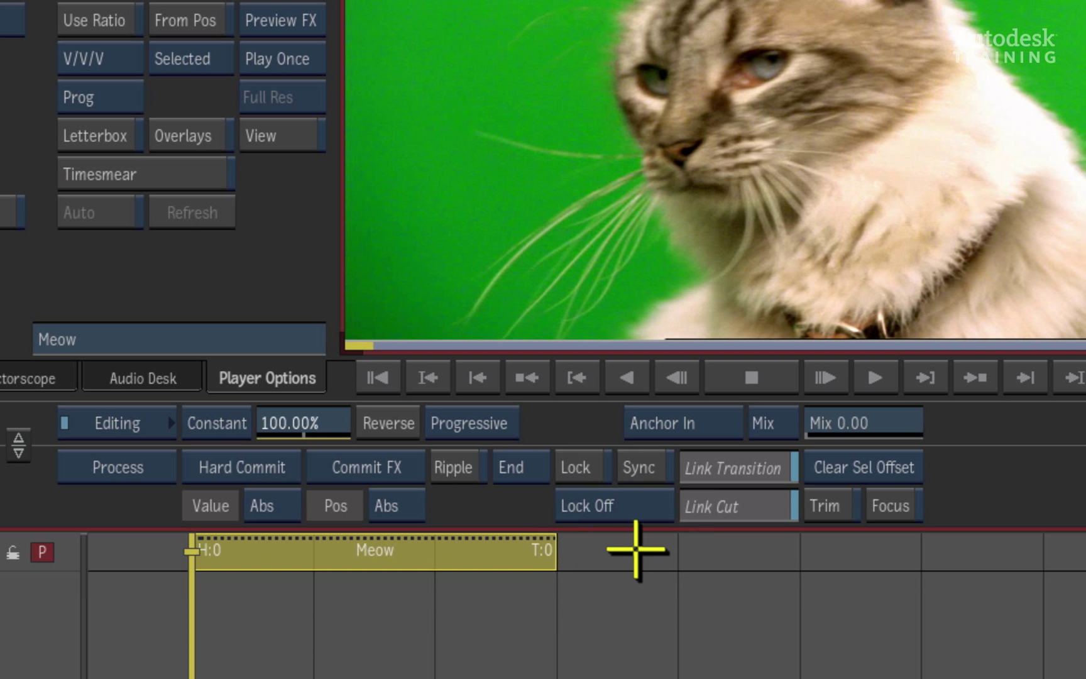
left_click(650, 504)
left_click(646, 444)
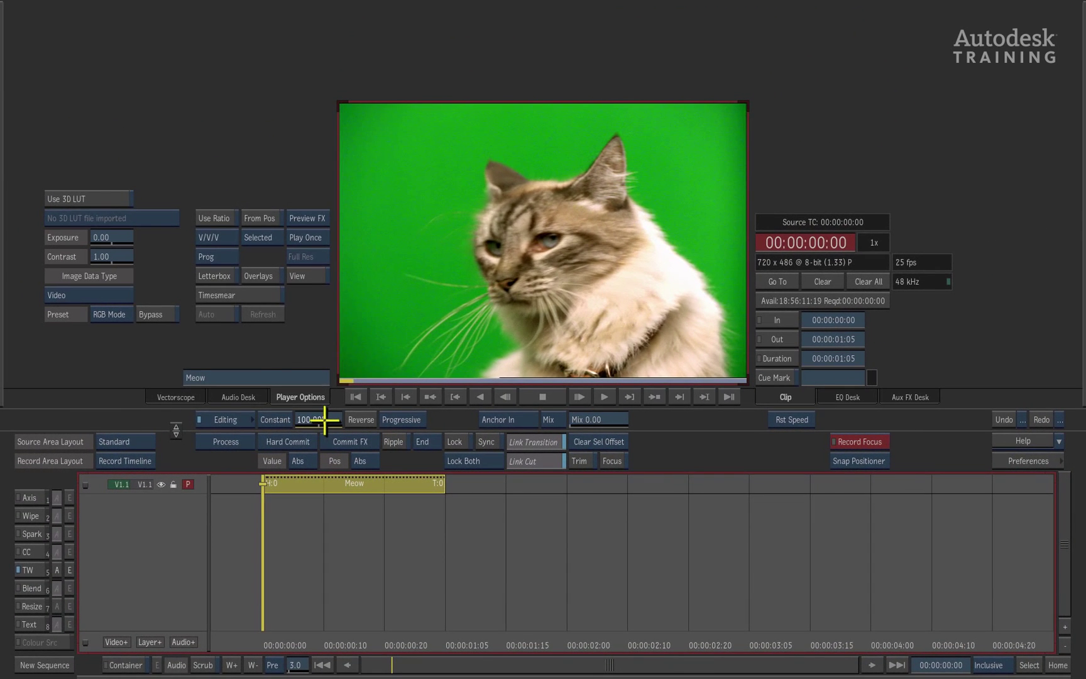
- Set the Meow timewarp to Constant 25% speed and play the 4:20 result
left_click(318, 420)
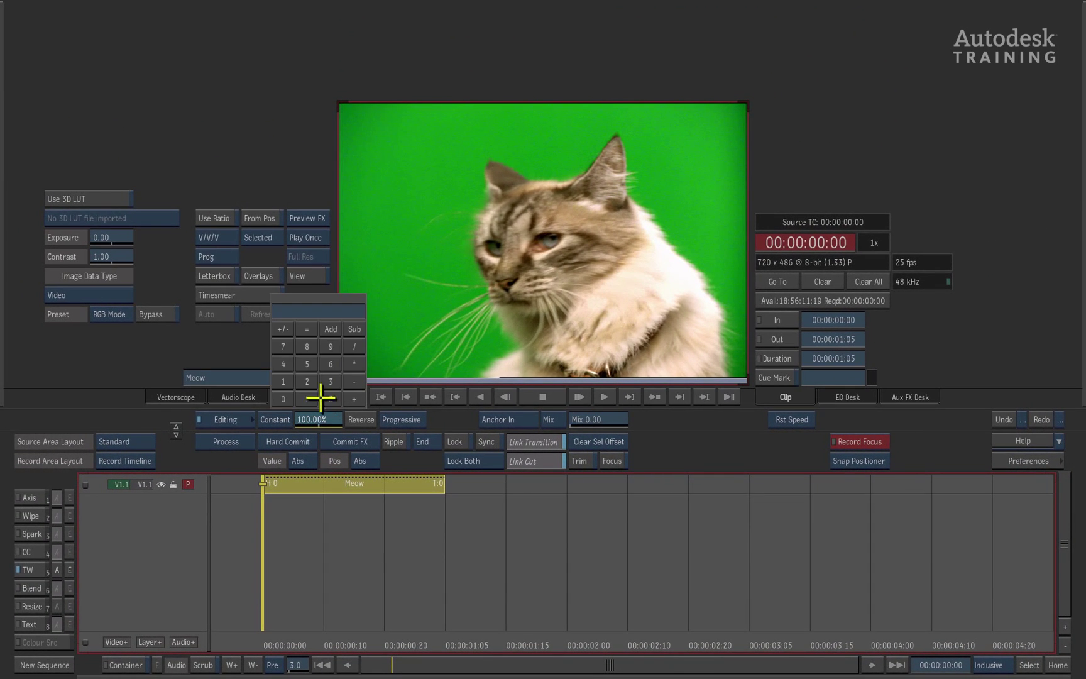
key("Return")
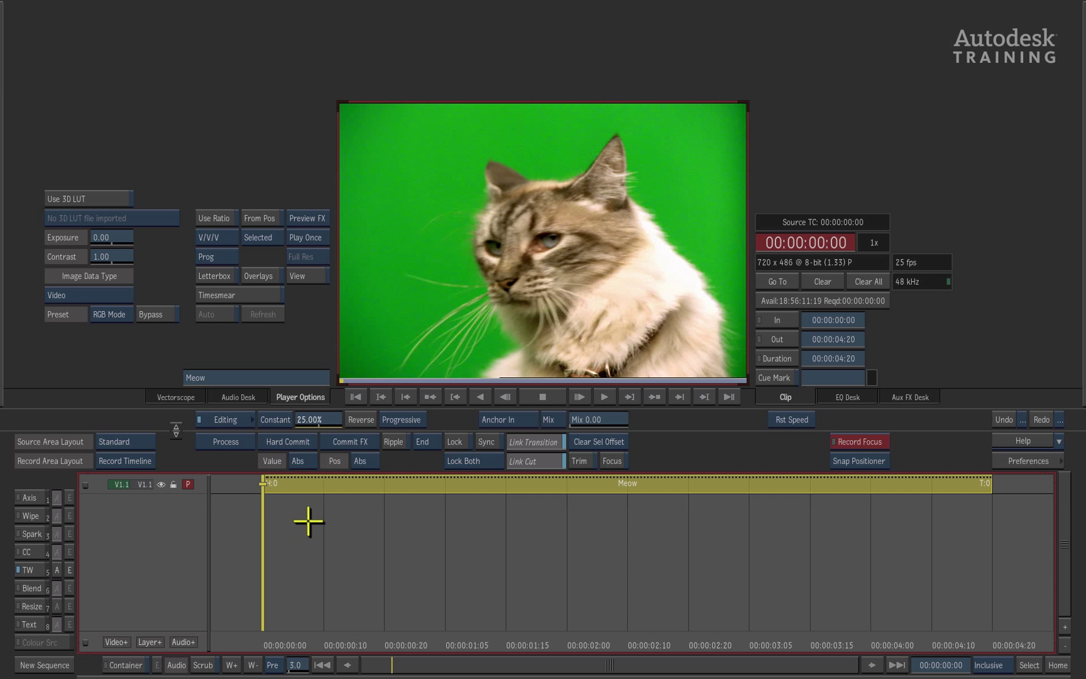
left_click(610, 396)
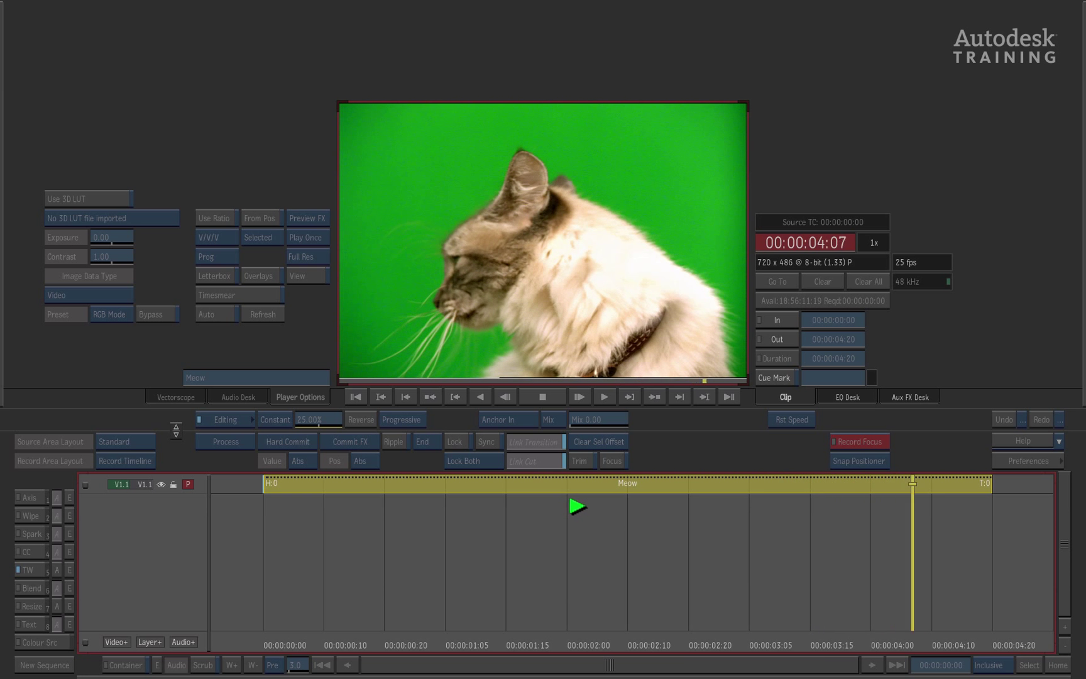
left_click(607, 395)
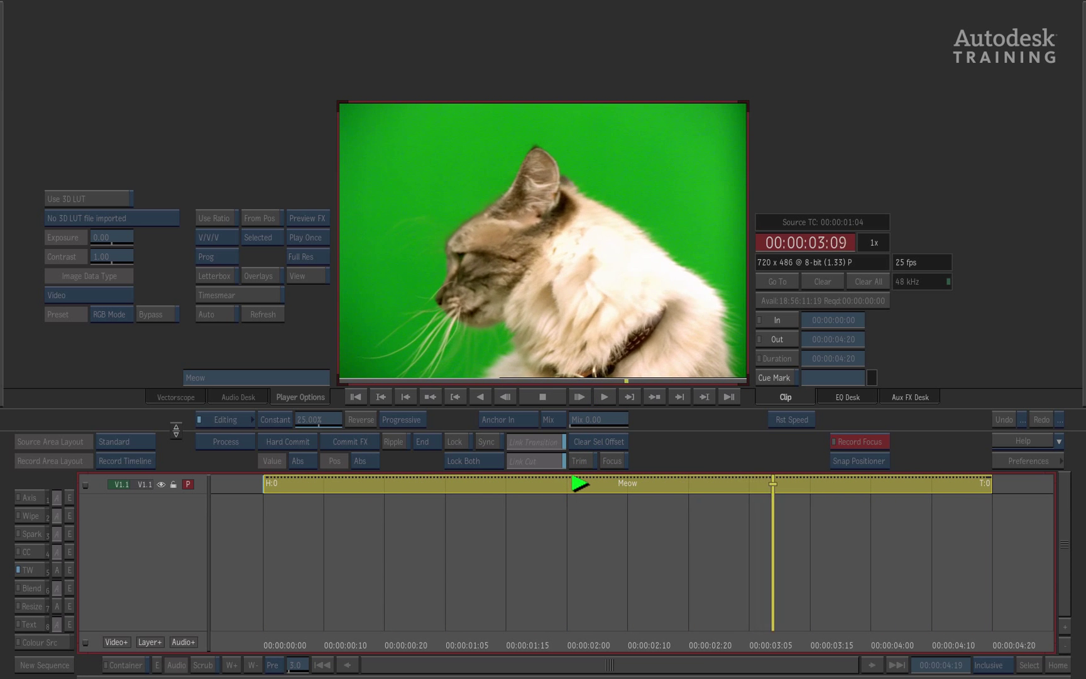
left_click(605, 397)
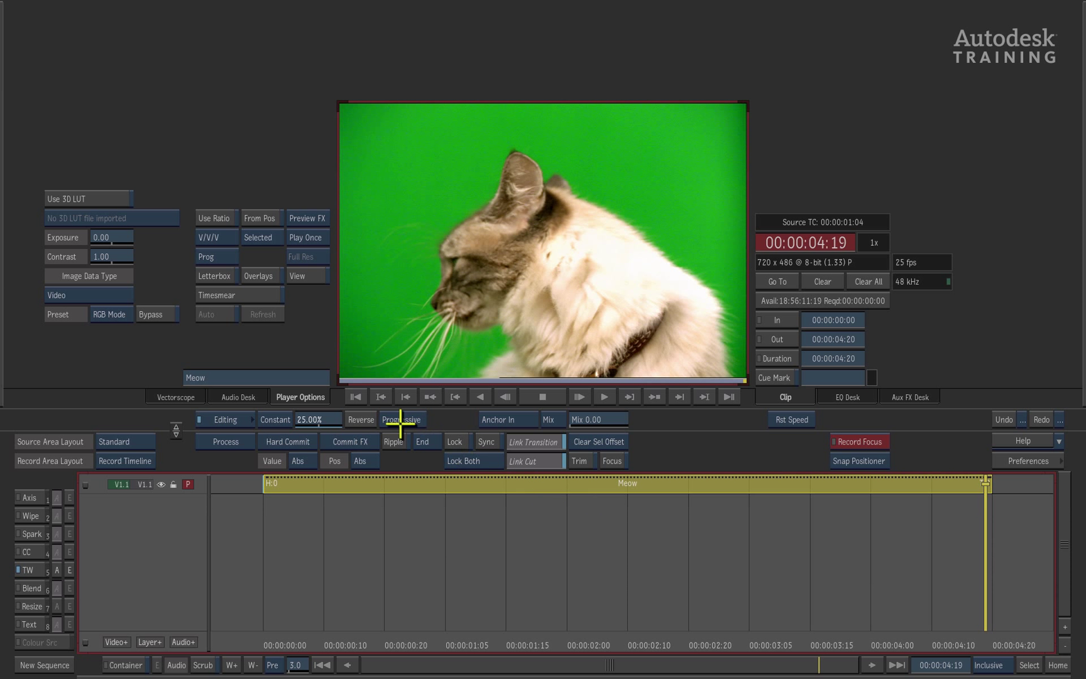
left_click(355, 397)
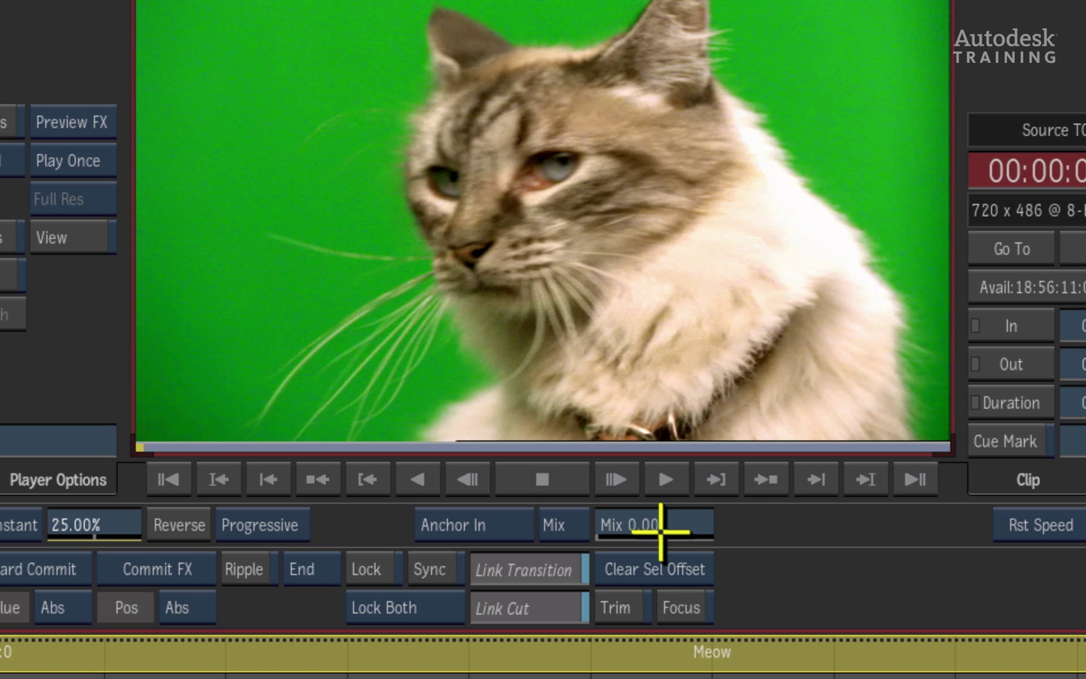
- Give the 25% Meow timewarp a Mix value of 5.00
left_click(540, 653)
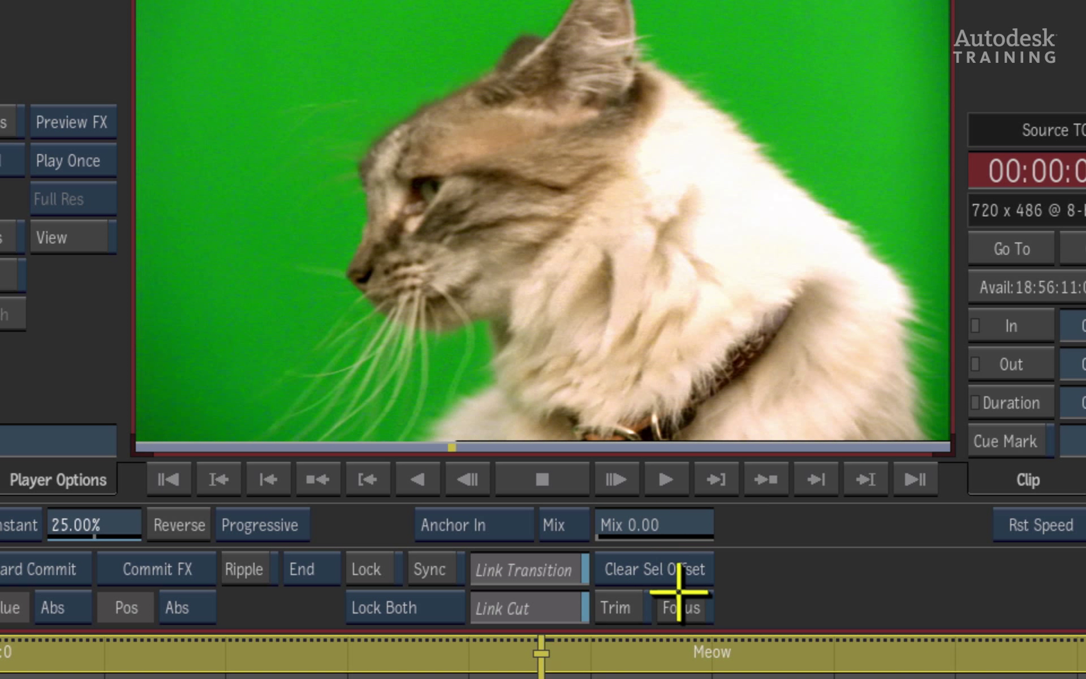
left_click(667, 526)
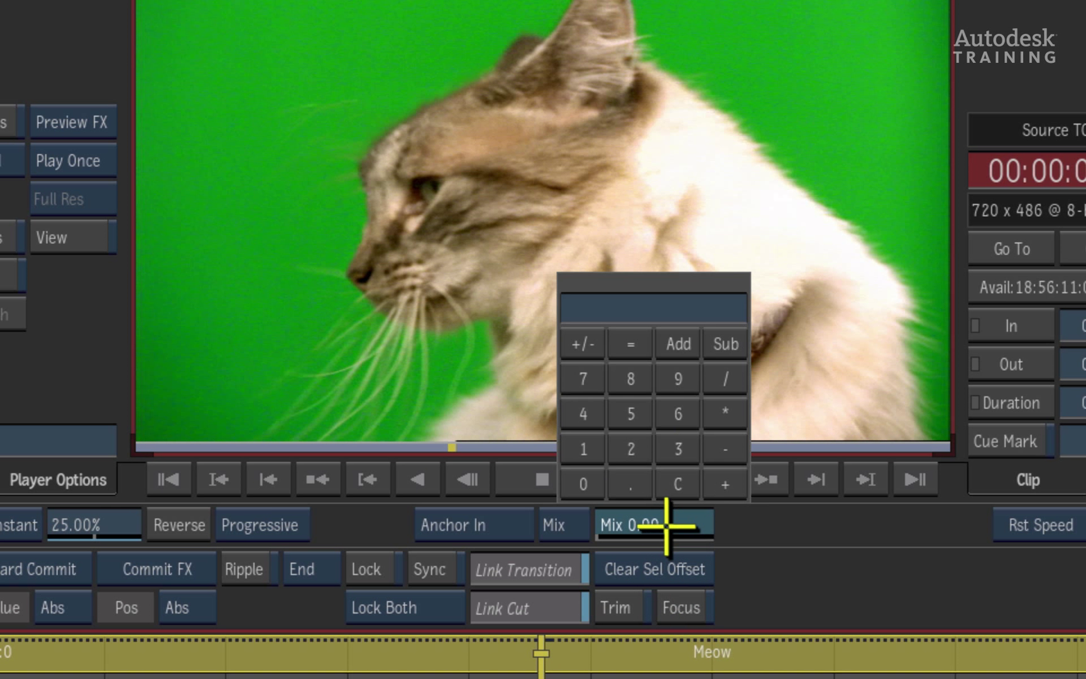
left_click(632, 405)
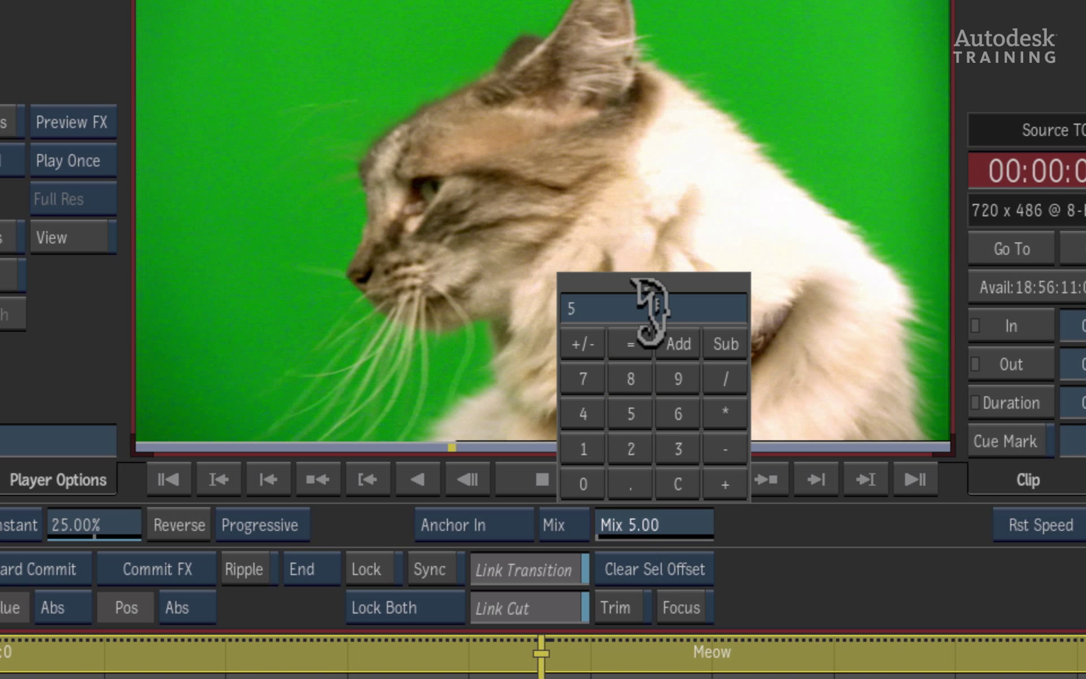
left_click(650, 311)
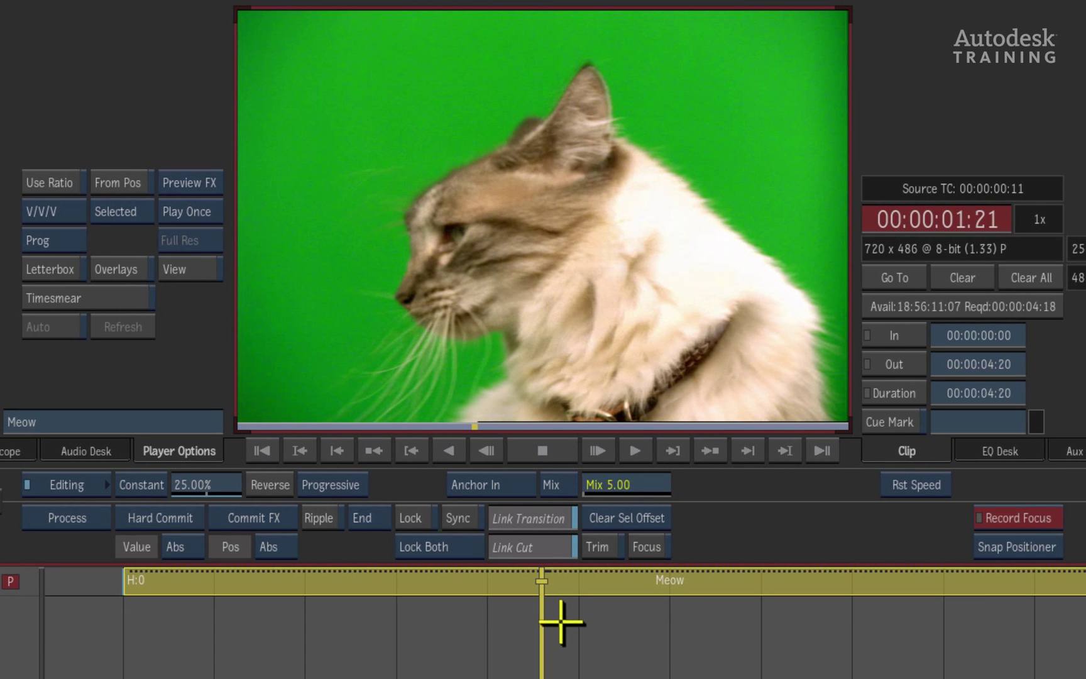
- Process the Mix 5.00 timewarp and play back the slowed Meow clip
left_click(67, 517)
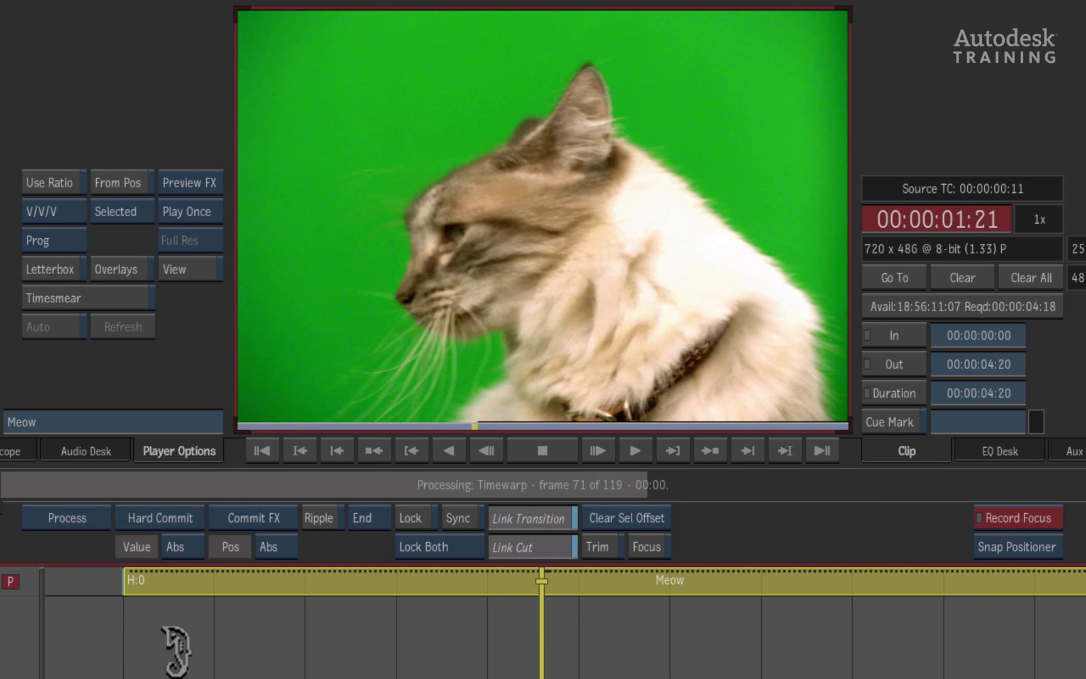
left_click(261, 451)
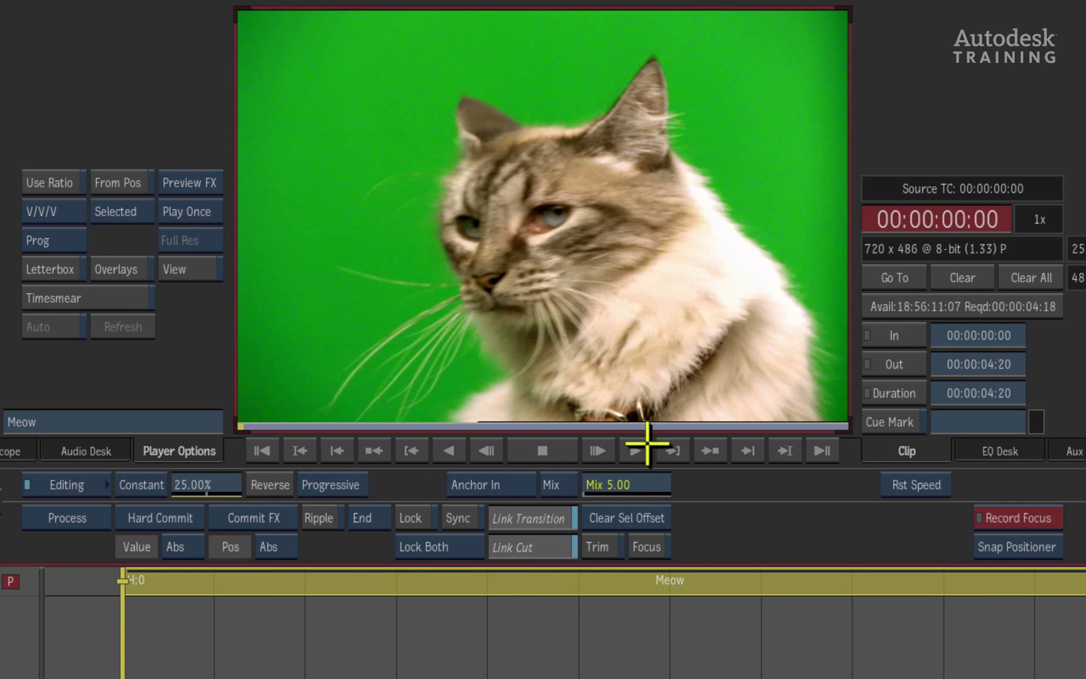
left_click(650, 448)
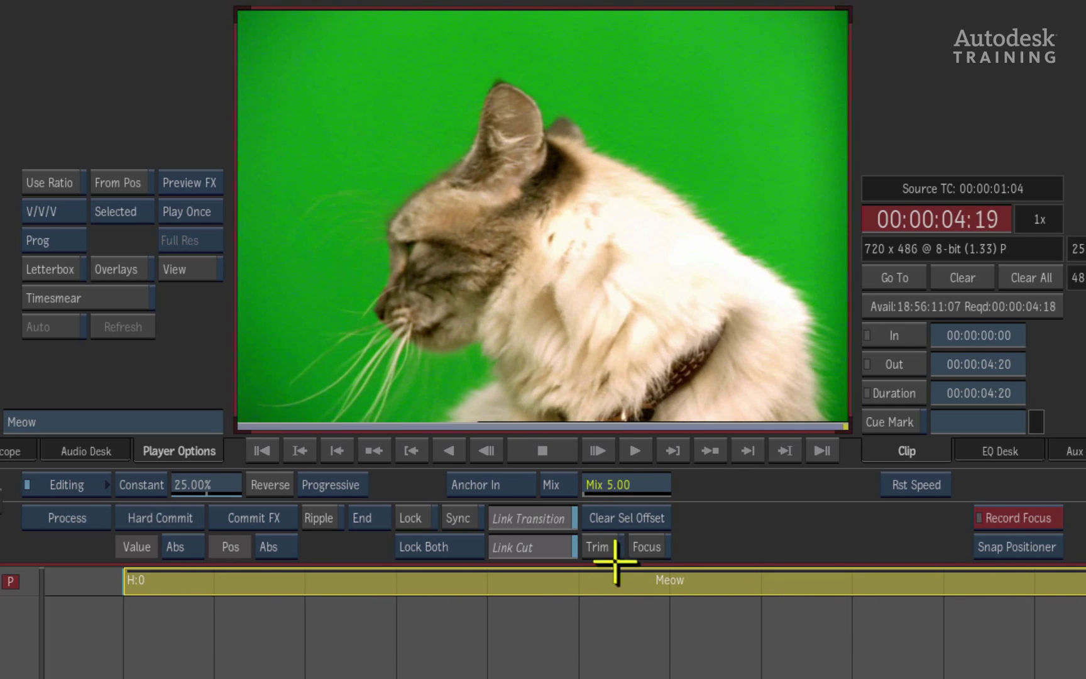
left_click(635, 450)
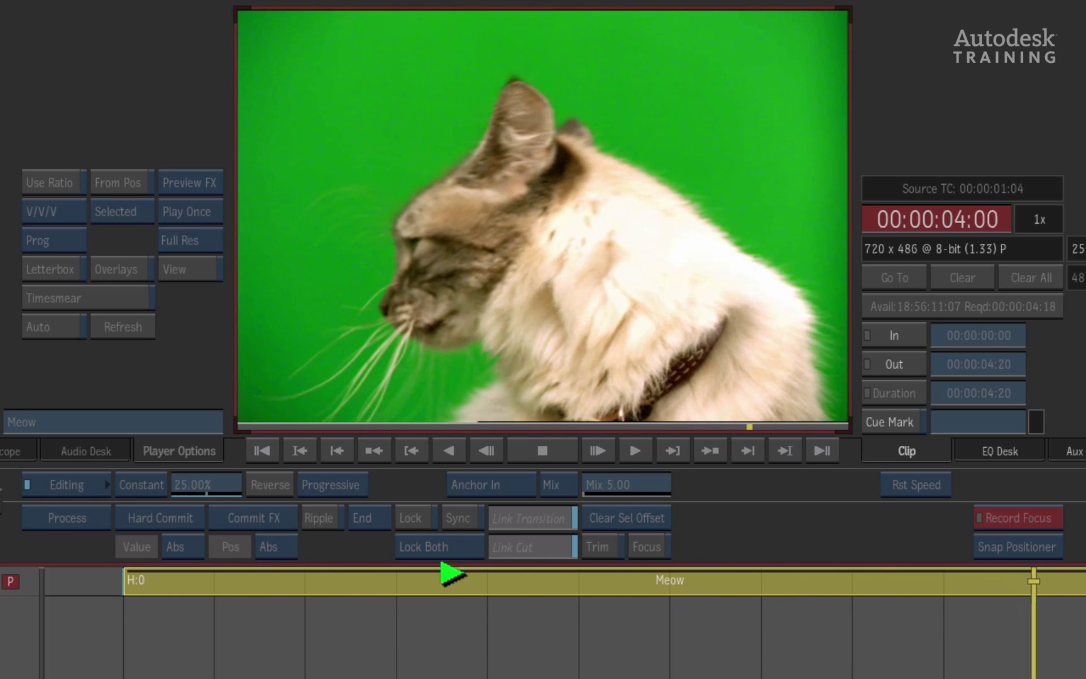
left_click_drag(1037, 579, 506, 580)
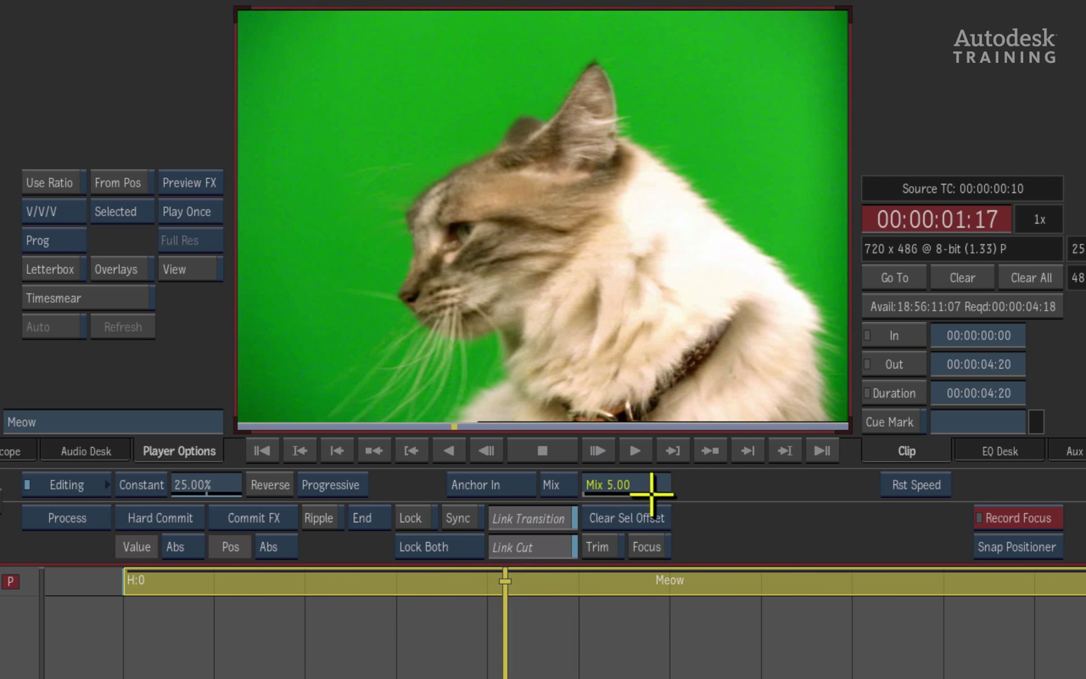
- Switch frame blending to Trail with a Pre value of 5 frames
left_click(564, 485)
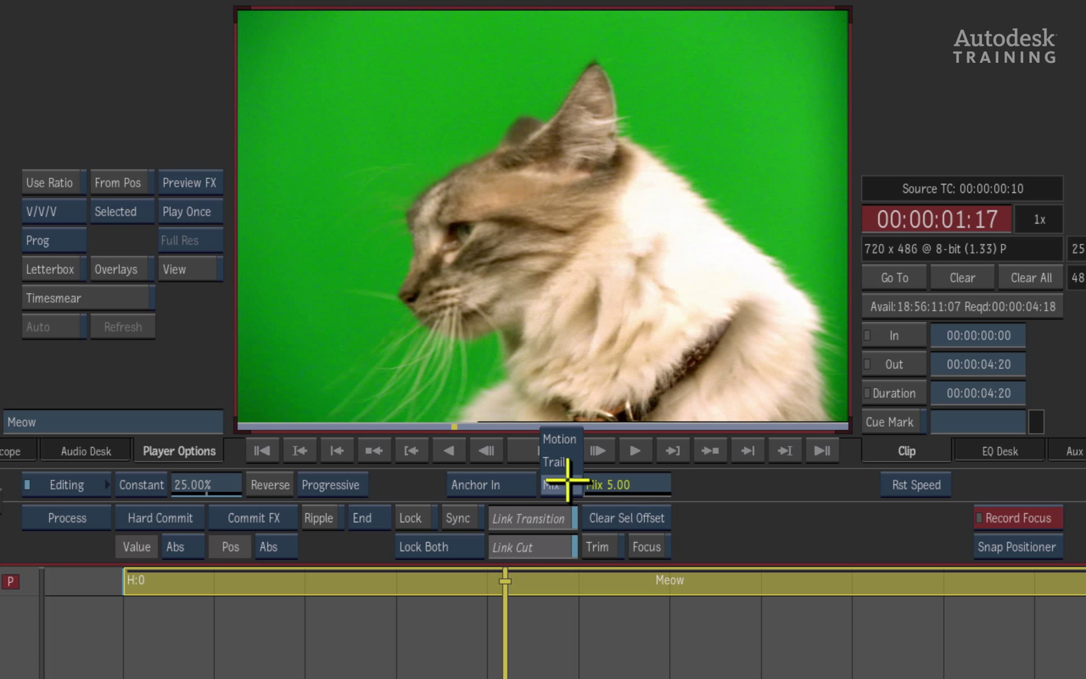
left_click(568, 460)
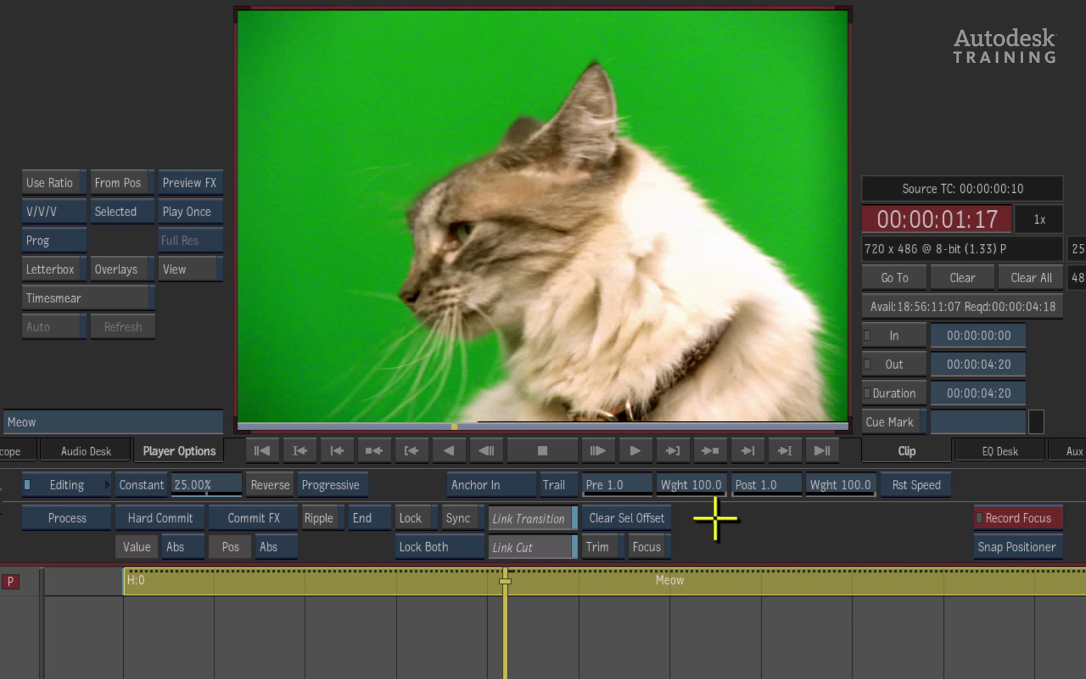
left_click(602, 485)
left_click(605, 406)
key("Return")
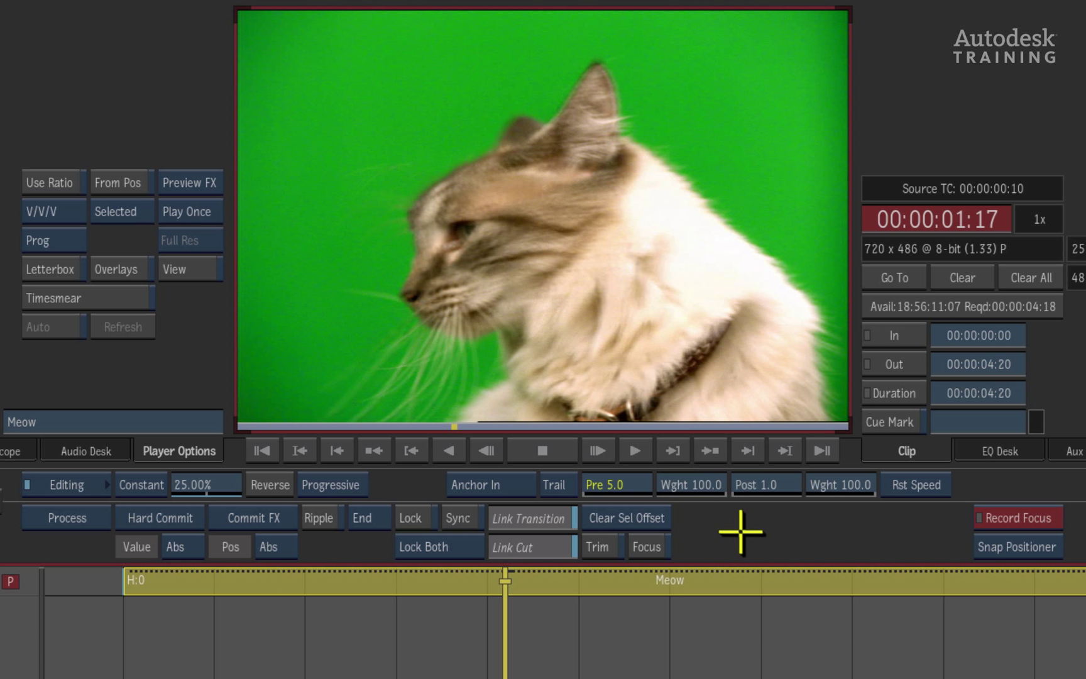
- Set the Post trail to 2 frames and the pre-frame weight to 50
left_click(766, 481)
left_click(749, 427)
key("Return")
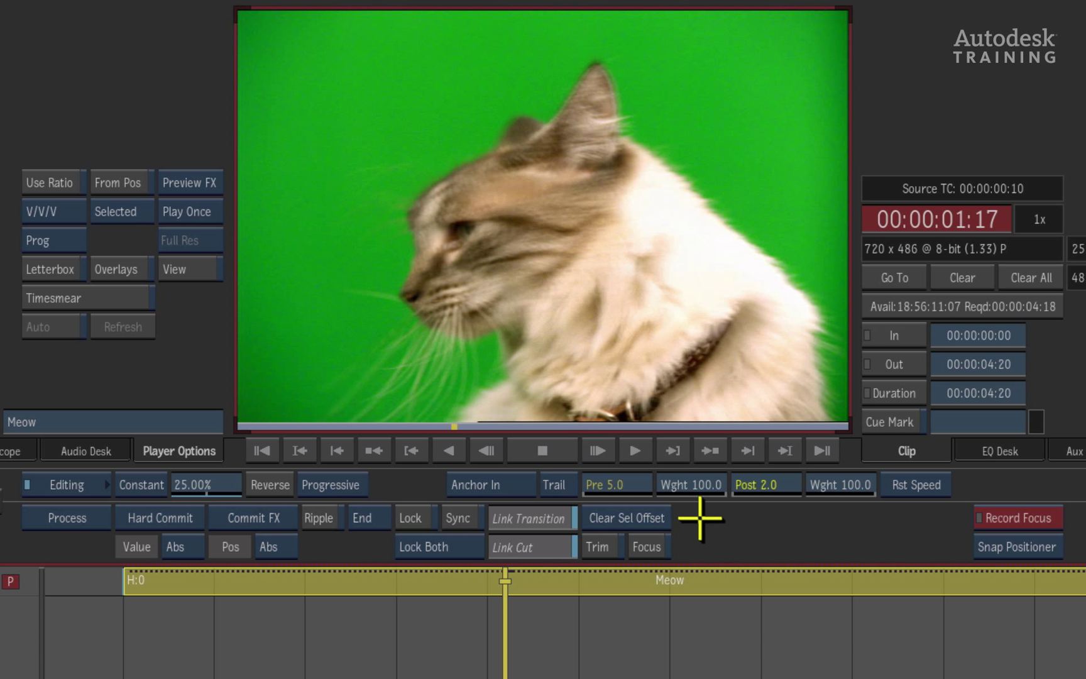
left_click(697, 481)
left_click(674, 401)
left_click(639, 448)
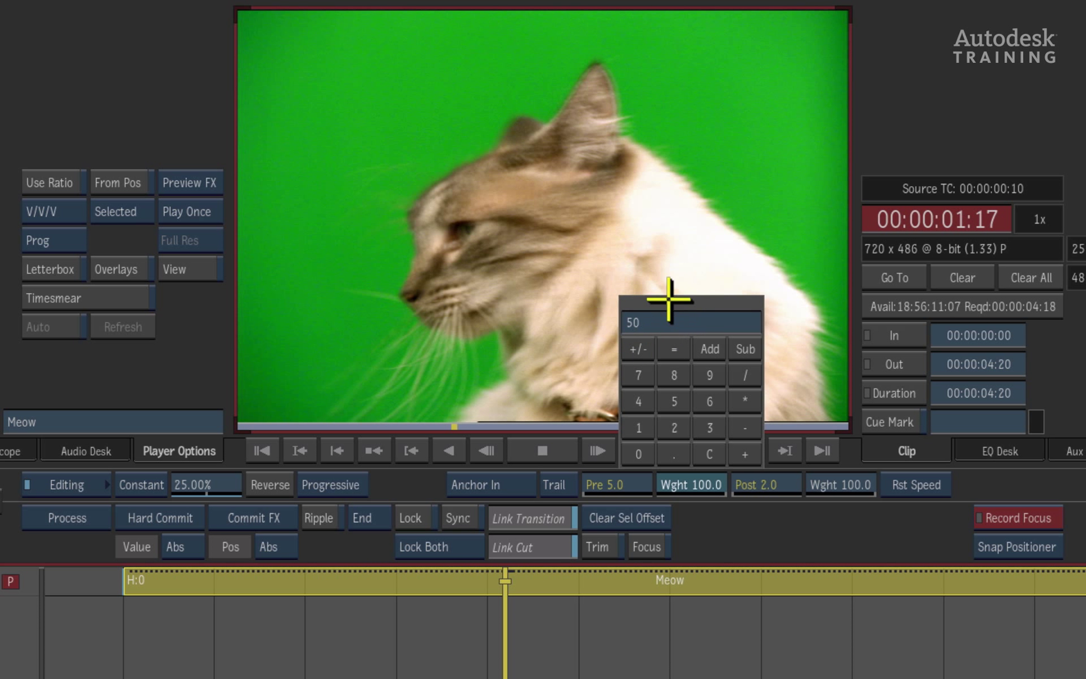
left_click(663, 338)
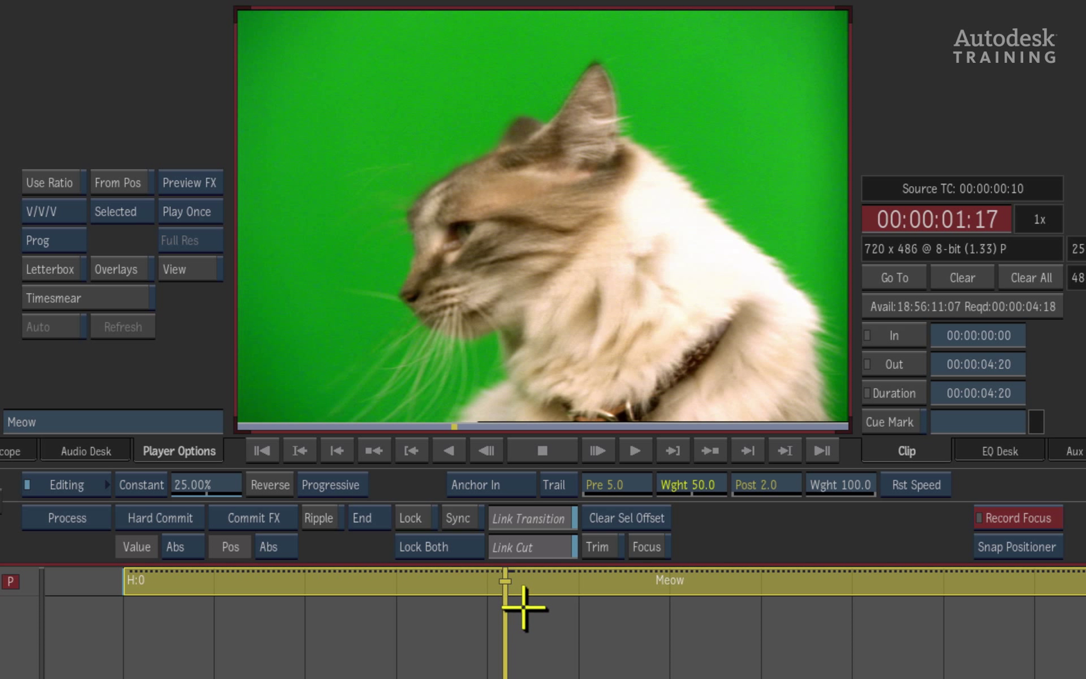
- Process the trail timewarp and play the 25% Meow clip repeatedly to check the smearing
left_click(90, 517)
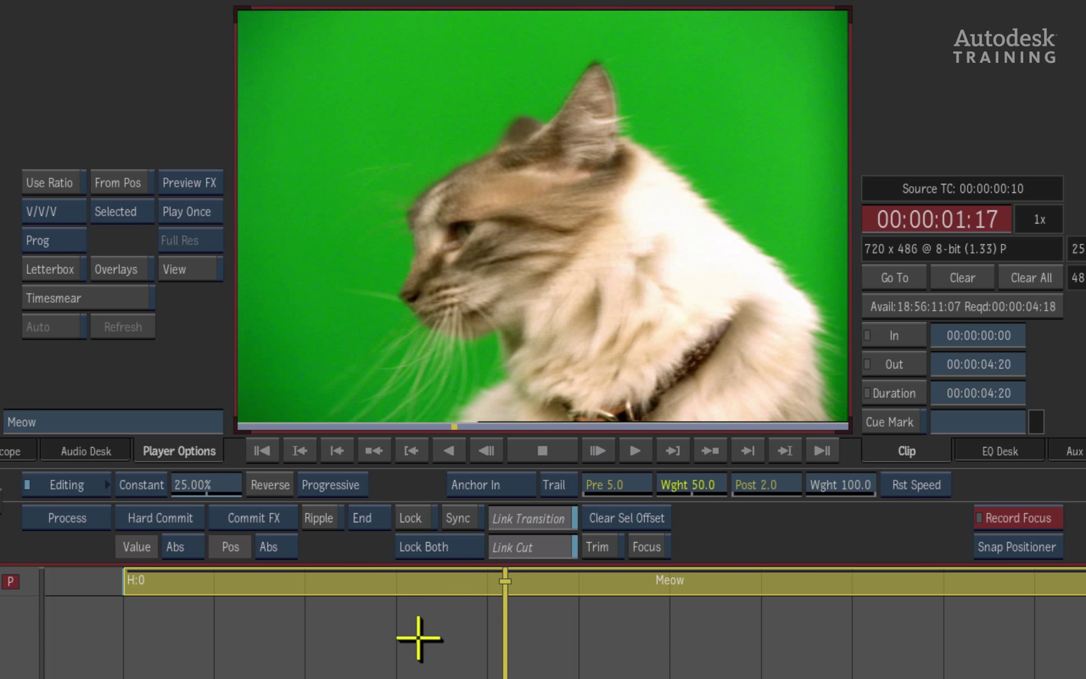
left_click(263, 450)
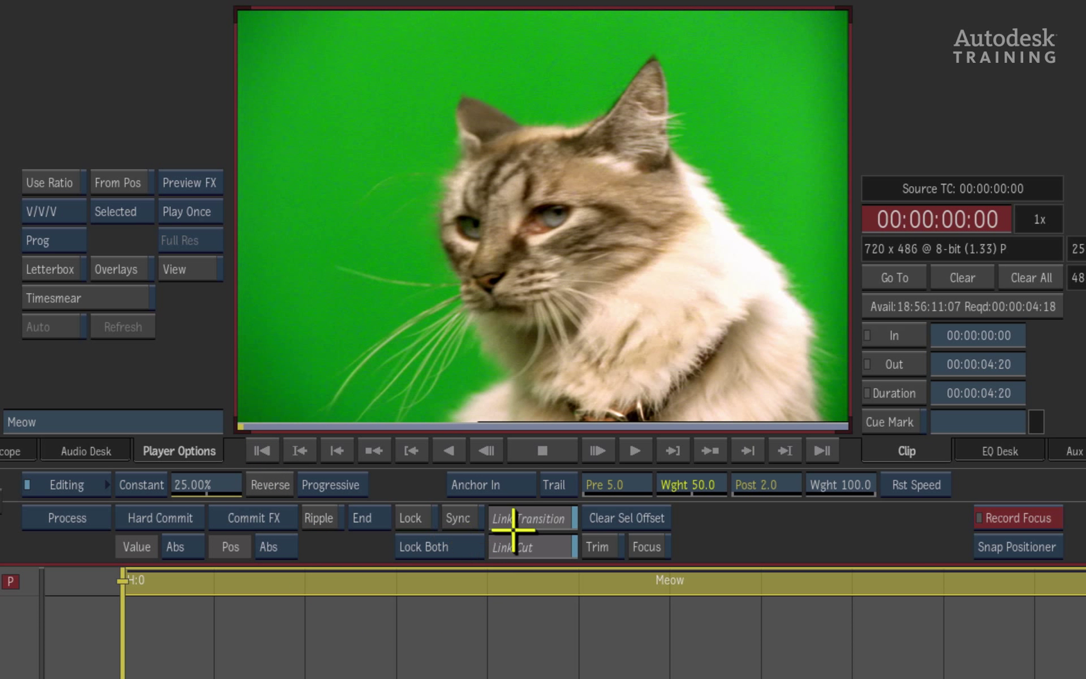
left_click(636, 449)
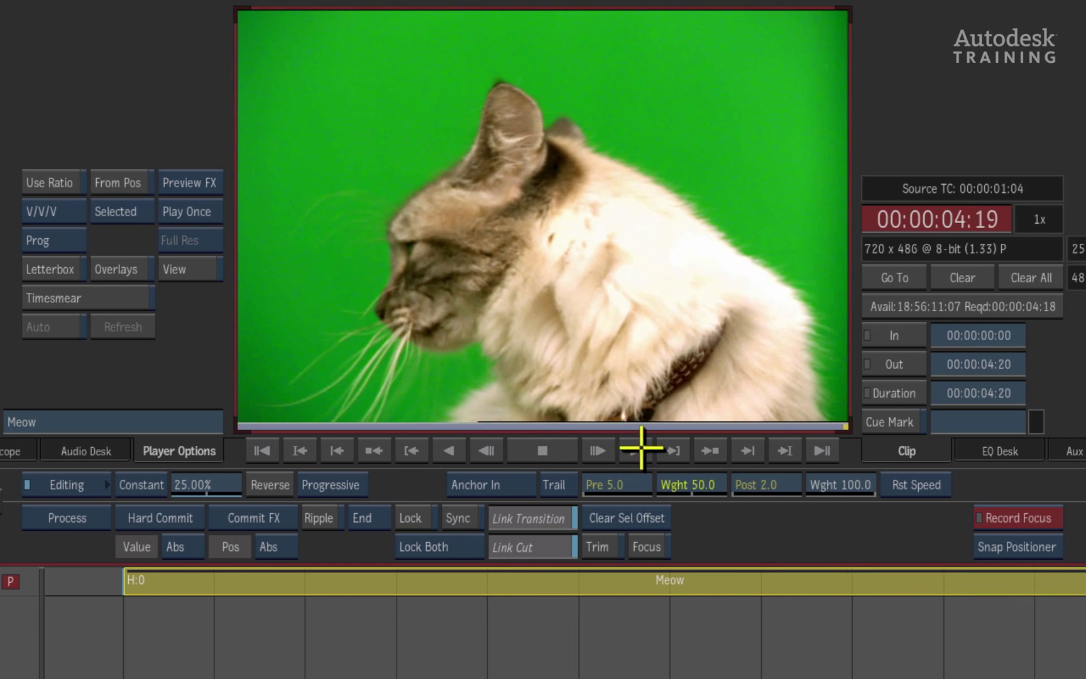
left_click(636, 449)
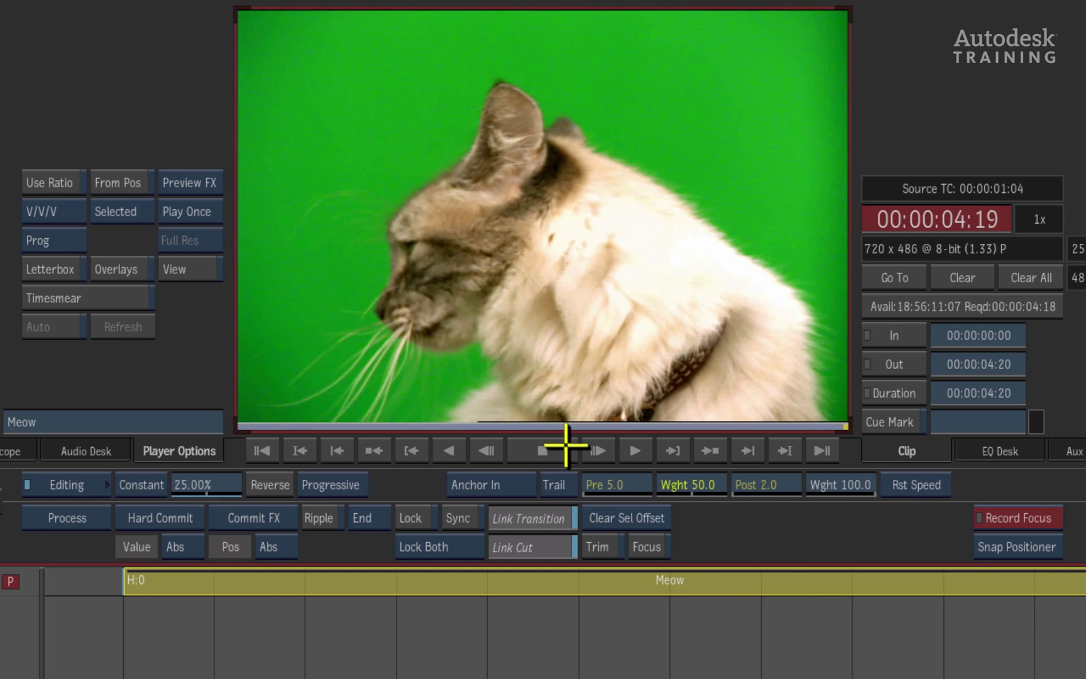
left_click(635, 449)
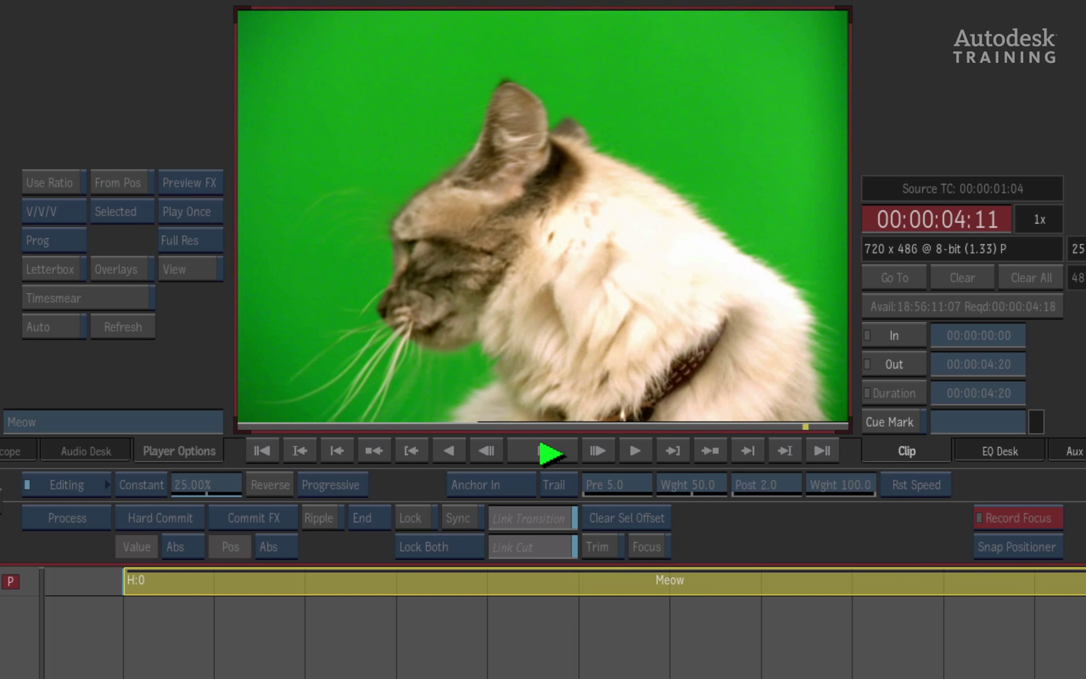
- Switch the timewarp interpolation from Trail to Motion and reselect the Meow clip
left_click_drag(484, 580, 497, 580)
left_click(561, 487)
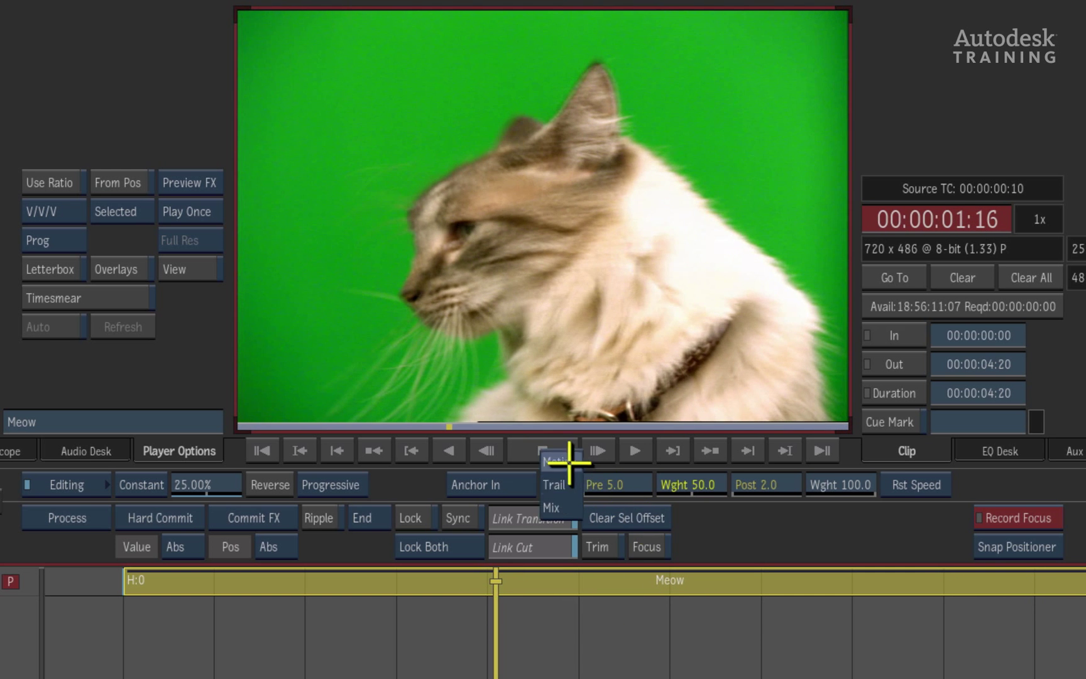
left_click(553, 505)
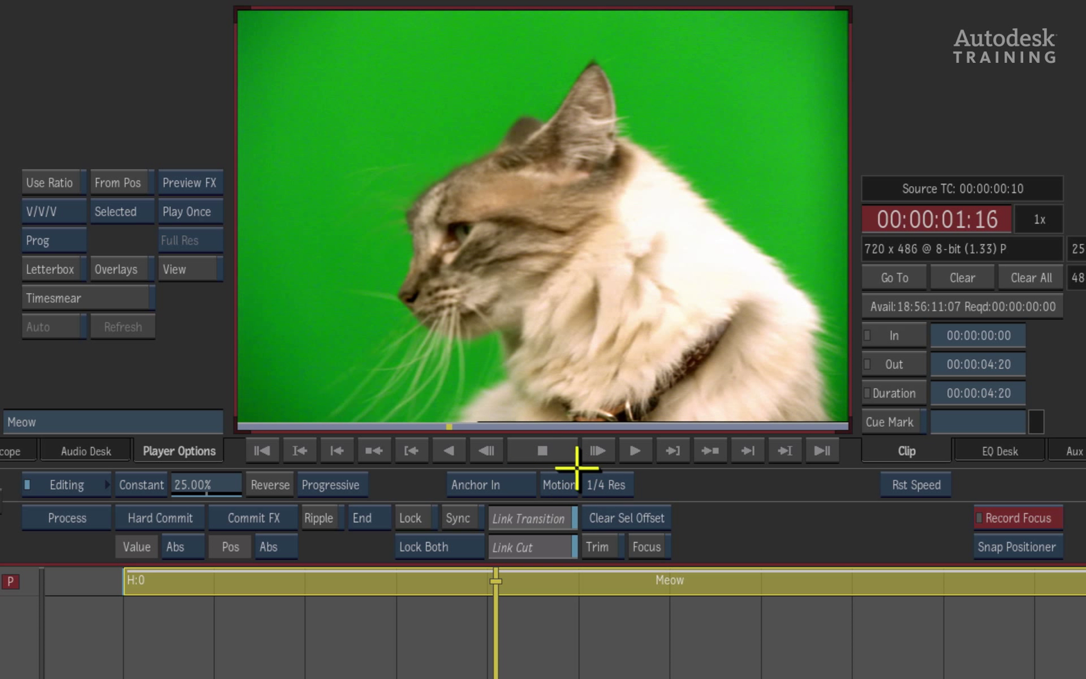
left_click(450, 575)
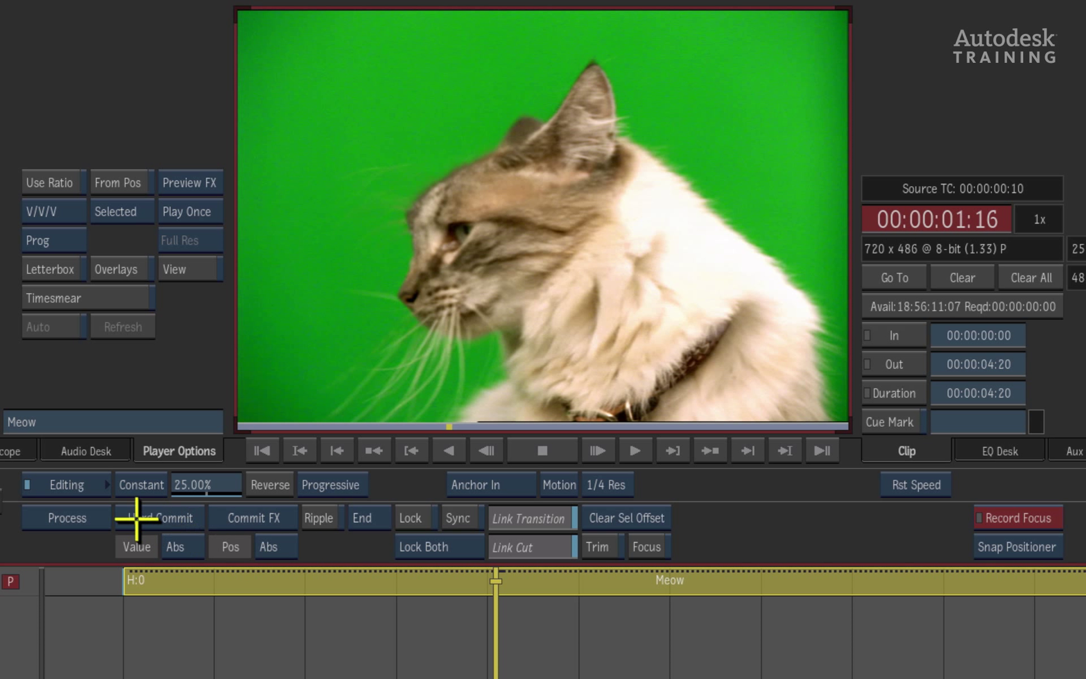
- Process the Motion timewarp, then play and scrub the Meow clip to inspect the interpolation
left_click(91, 521)
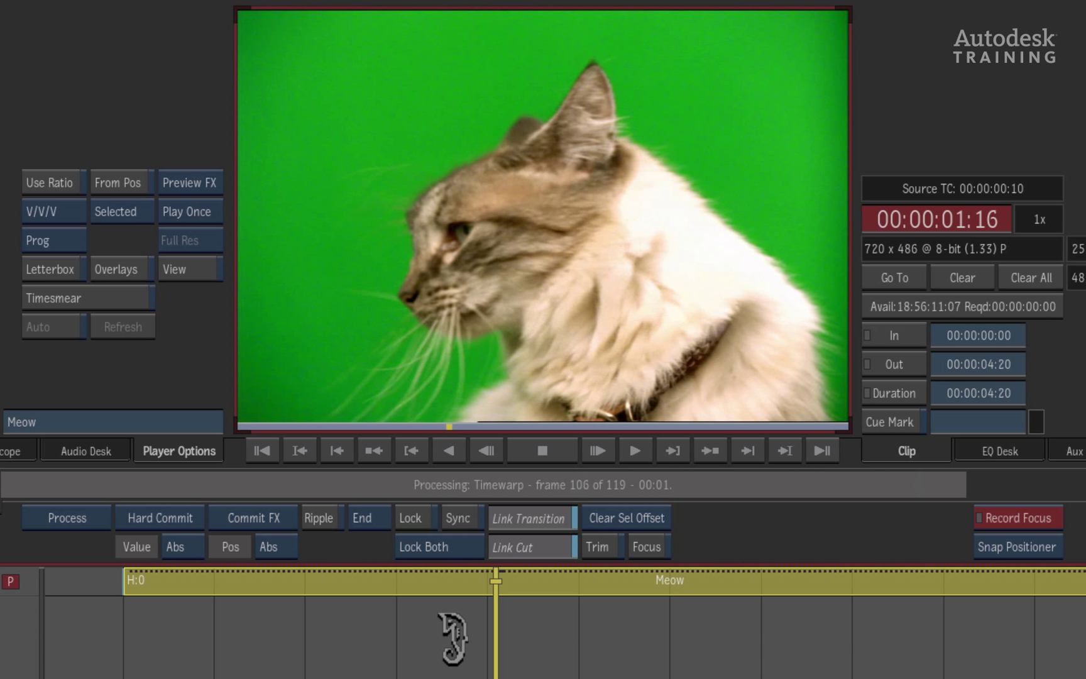
left_click(261, 449)
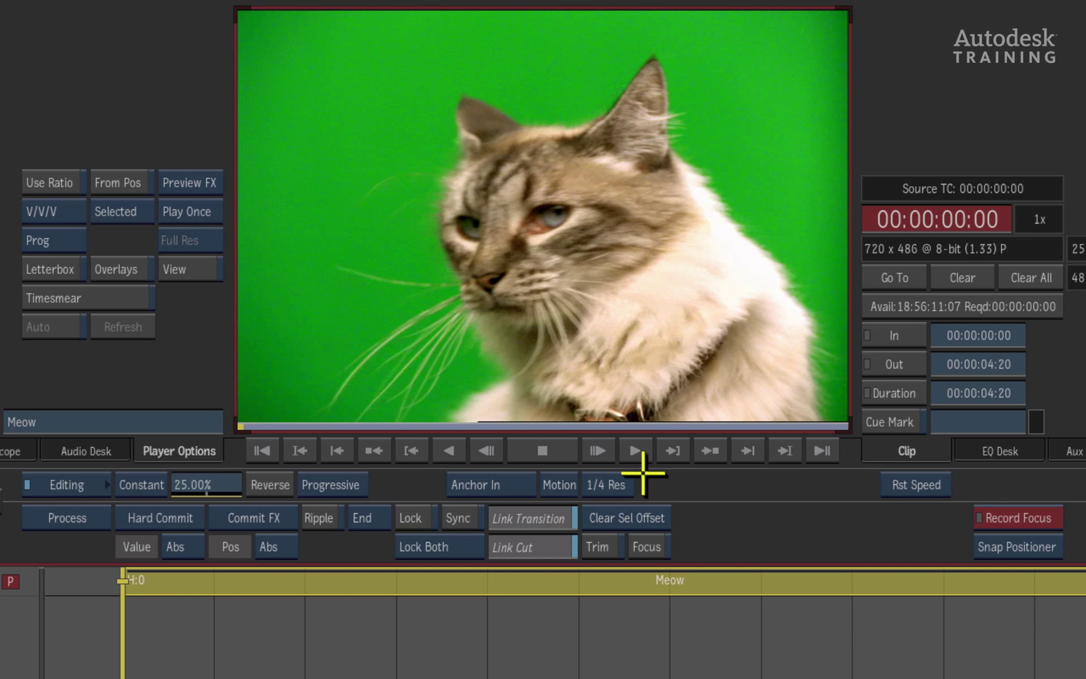
left_click(635, 451)
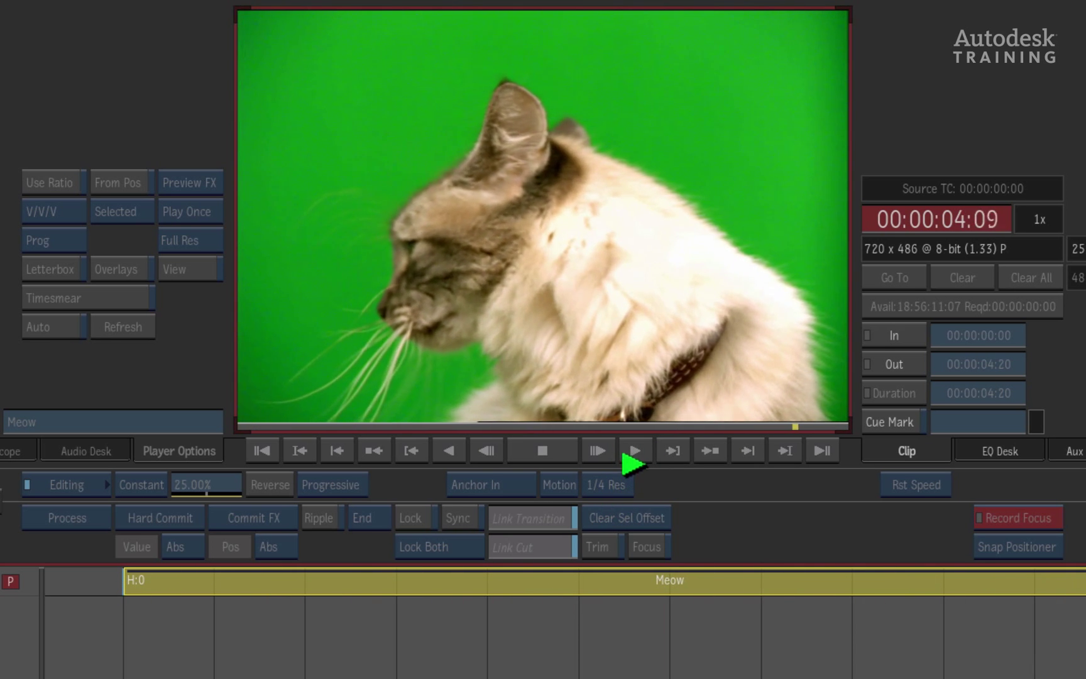
left_click(584, 447)
left_click(634, 447)
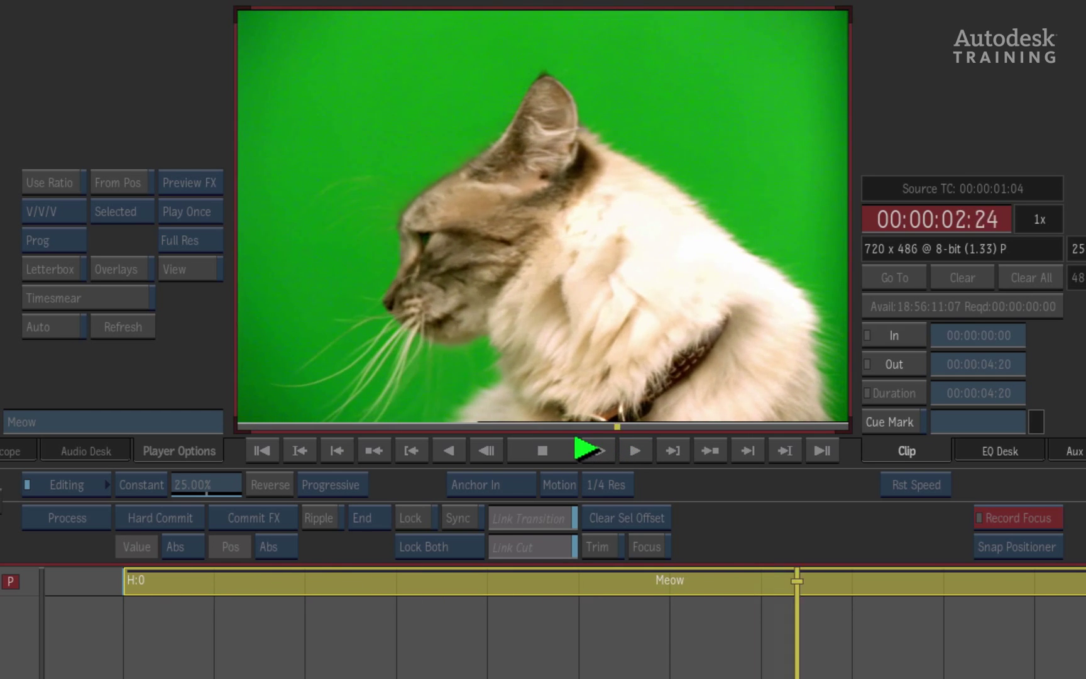
left_click(636, 453)
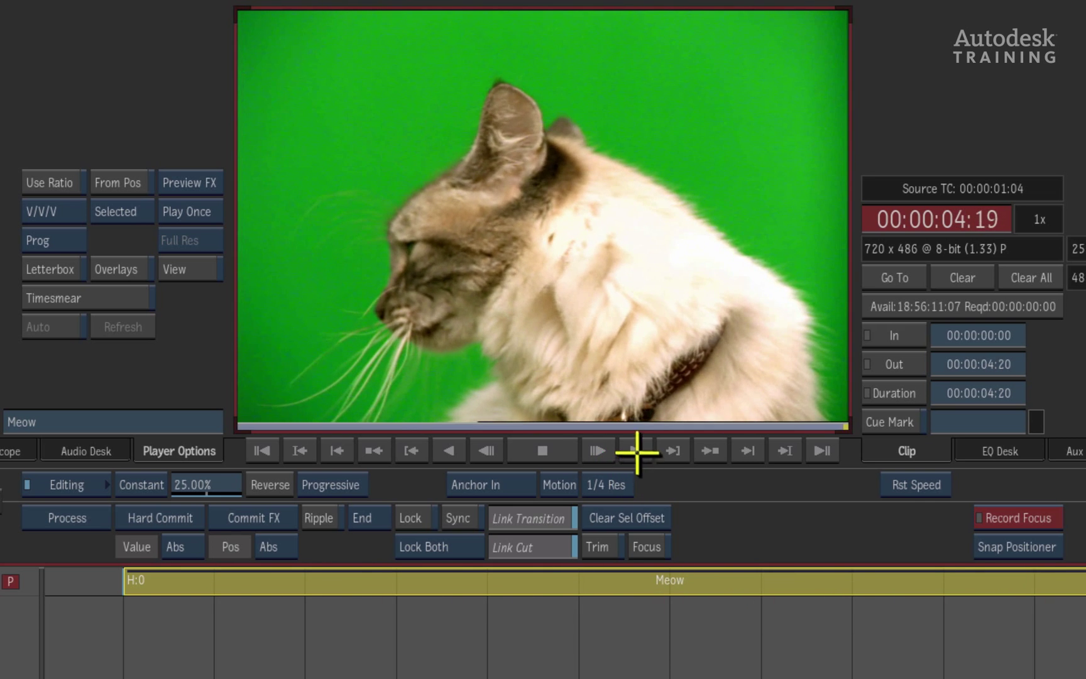
left_click(635, 450)
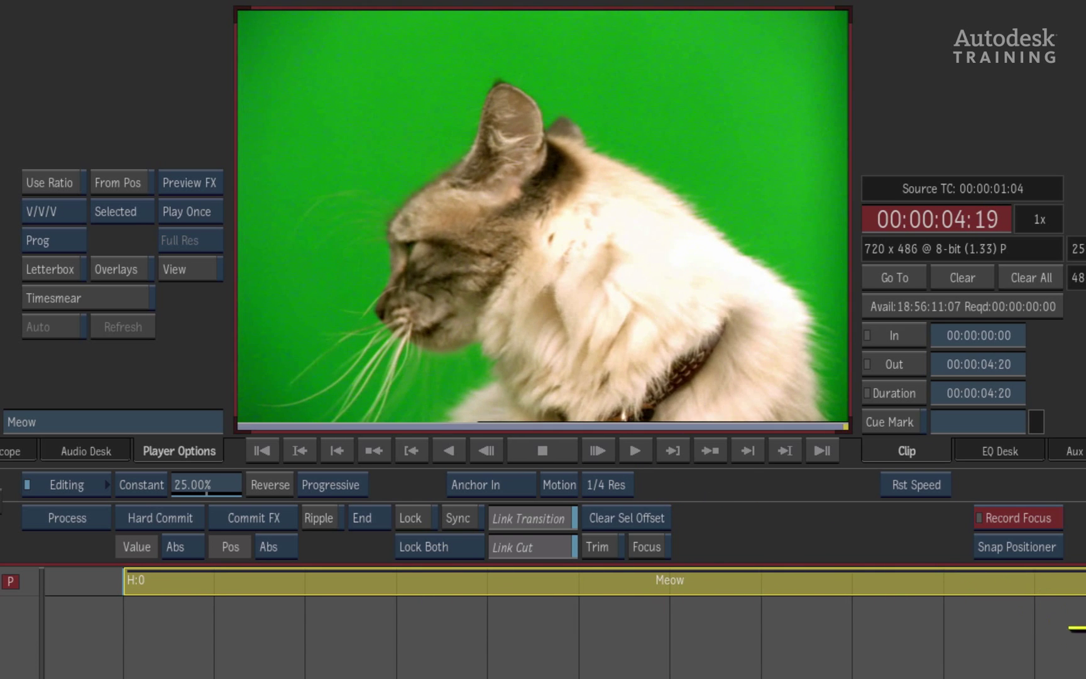
left_click_drag(921, 636, 542, 601)
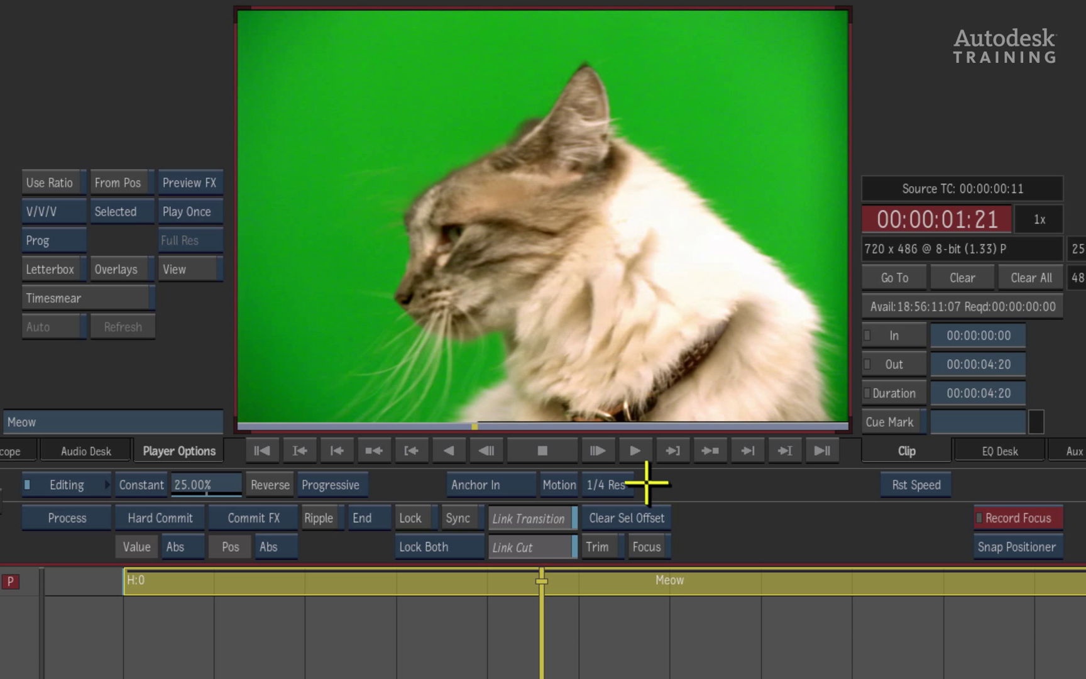
- Try 1/16 Res motion analysis, then set it to Full Res
left_click(624, 482)
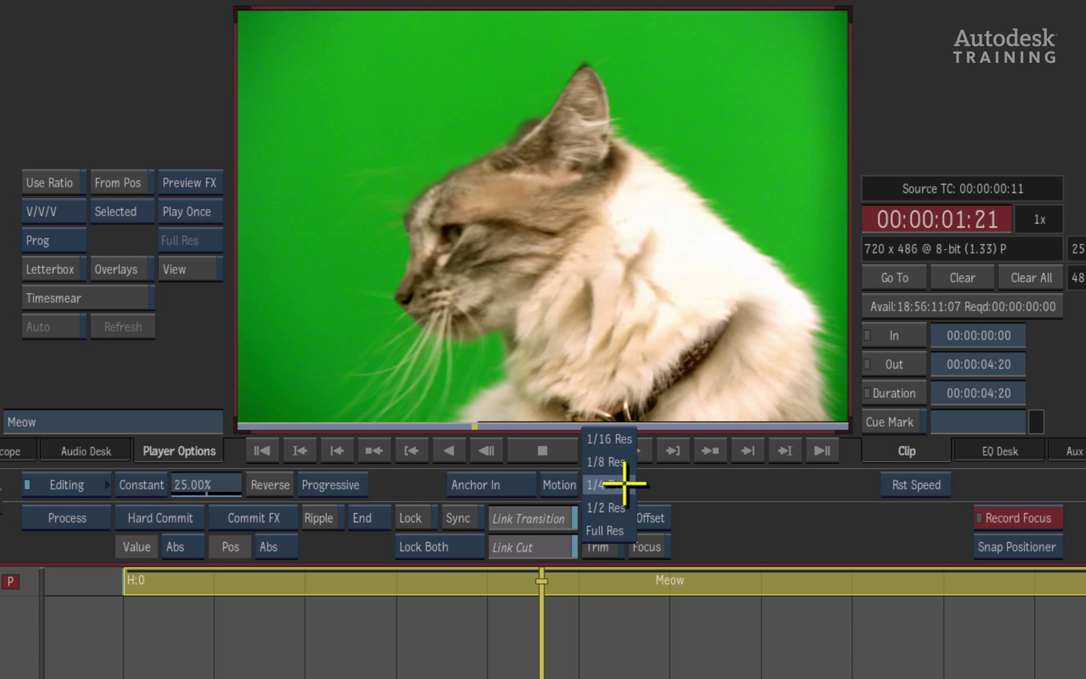
left_click(625, 441)
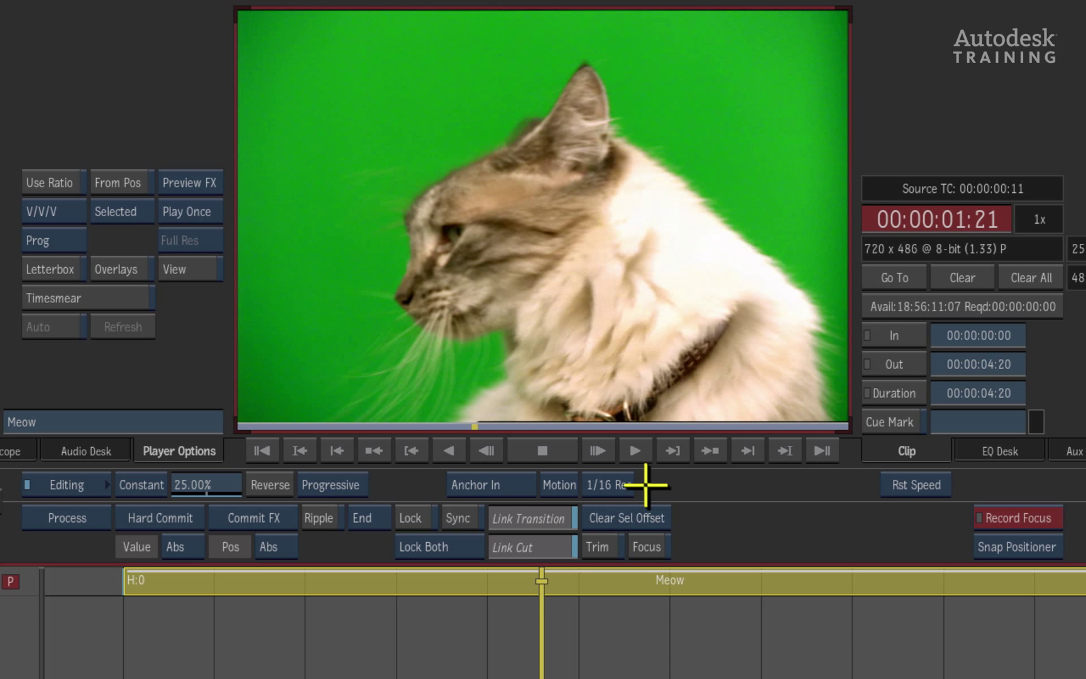
left_click(641, 484)
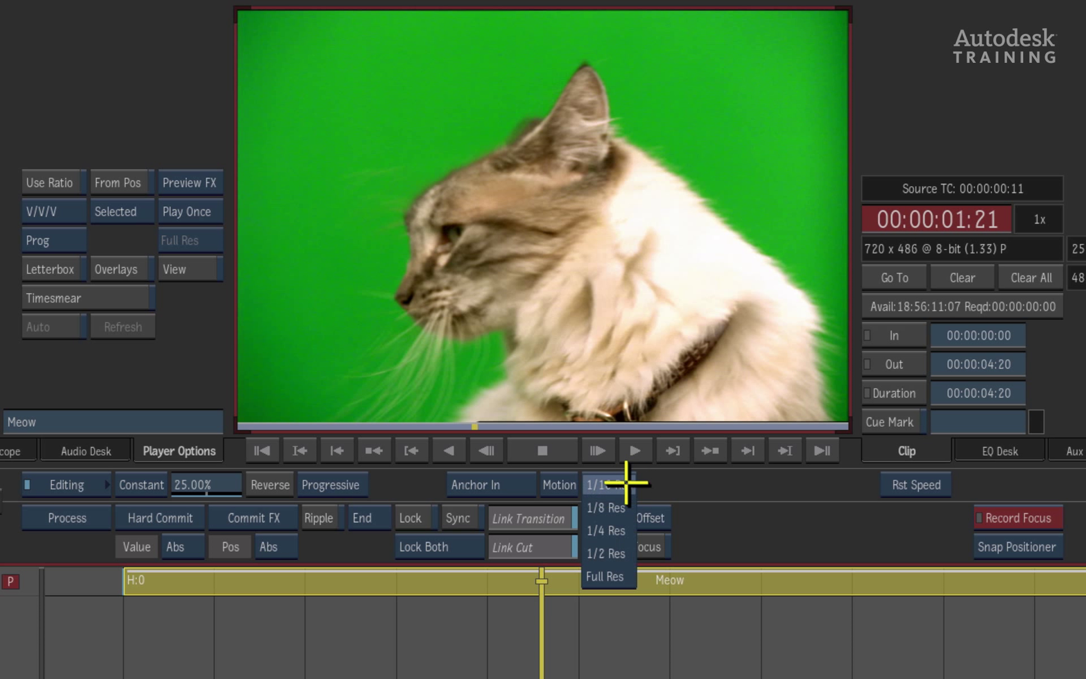
left_click(603, 579)
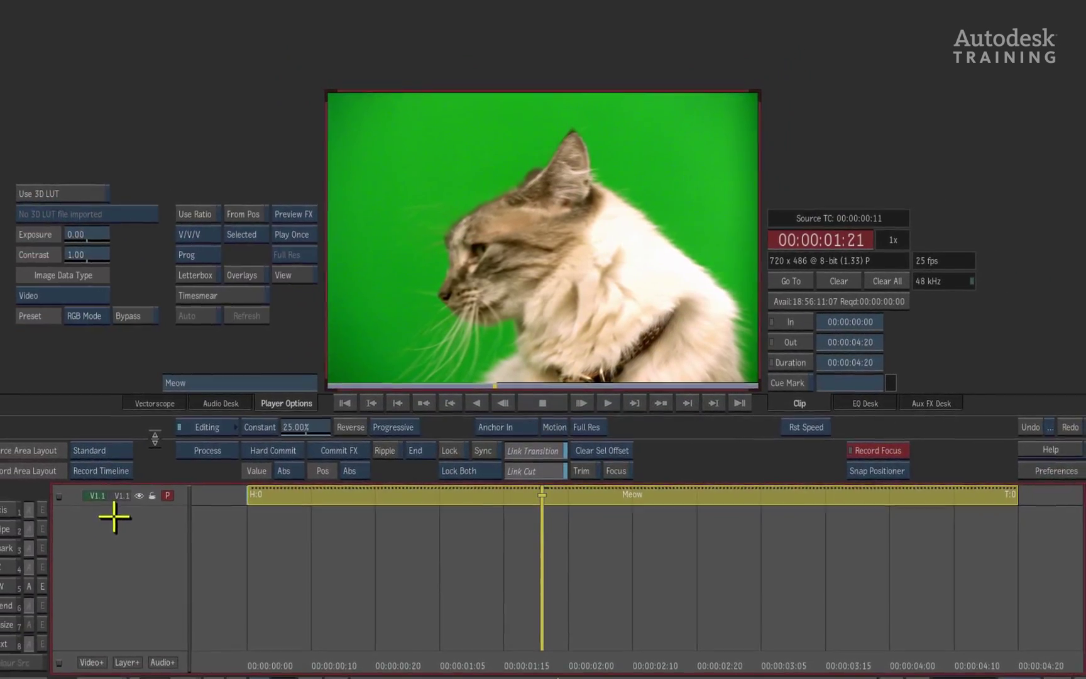
- Collapse the record area into a clip storyboard and expand the Soella clip into its timeline
left_click(114, 471)
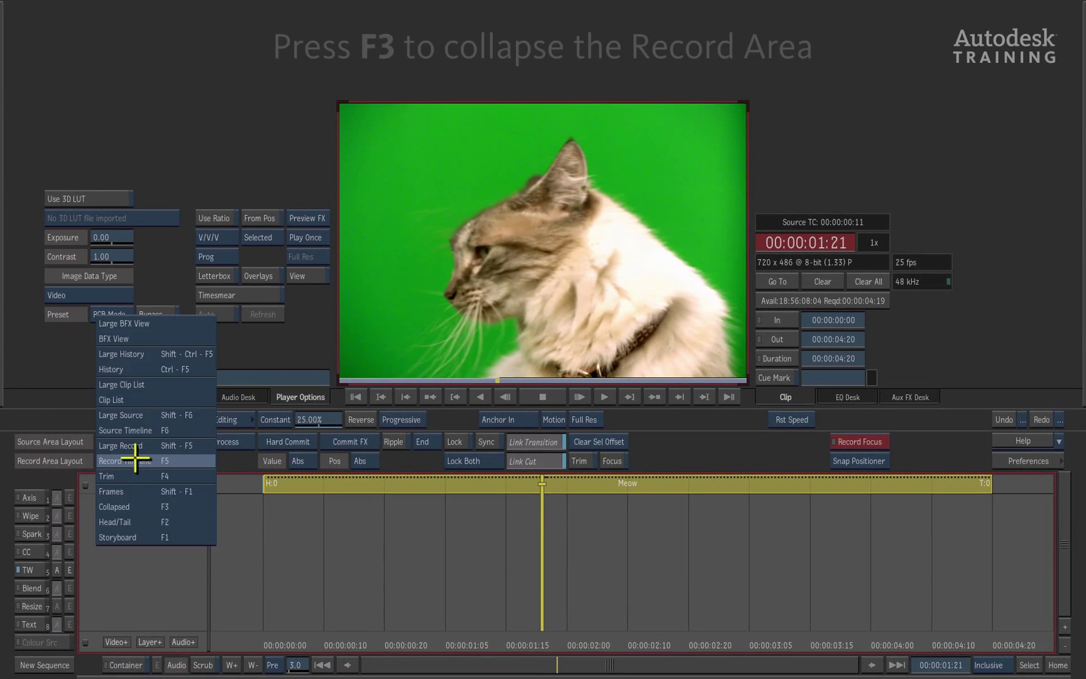
left_click(135, 504)
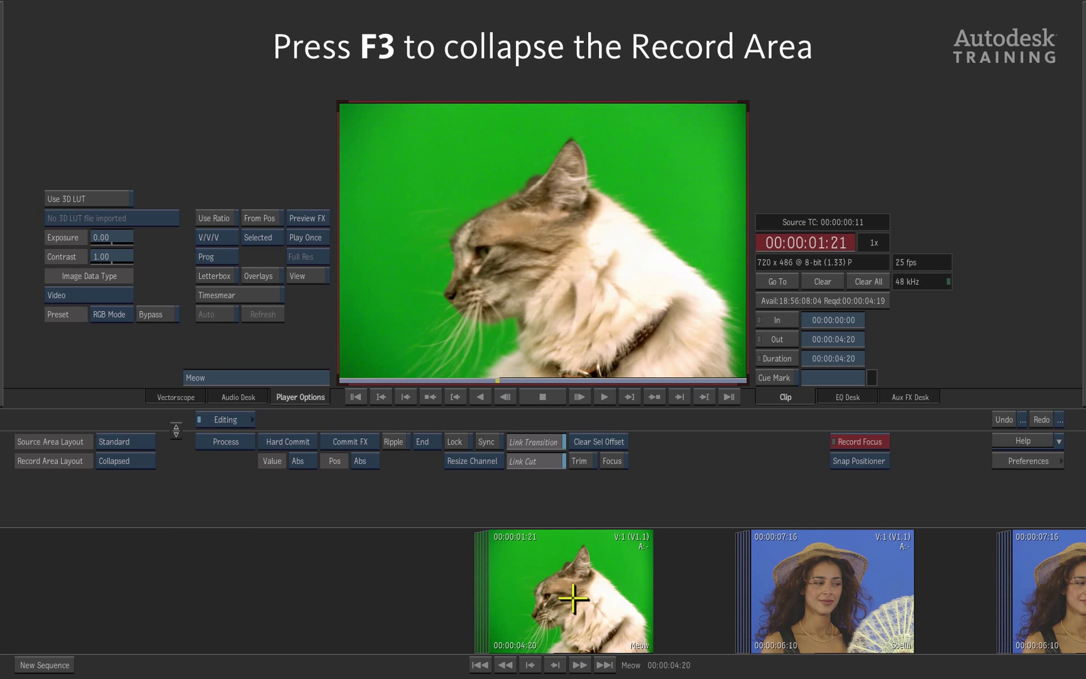
key("Right")
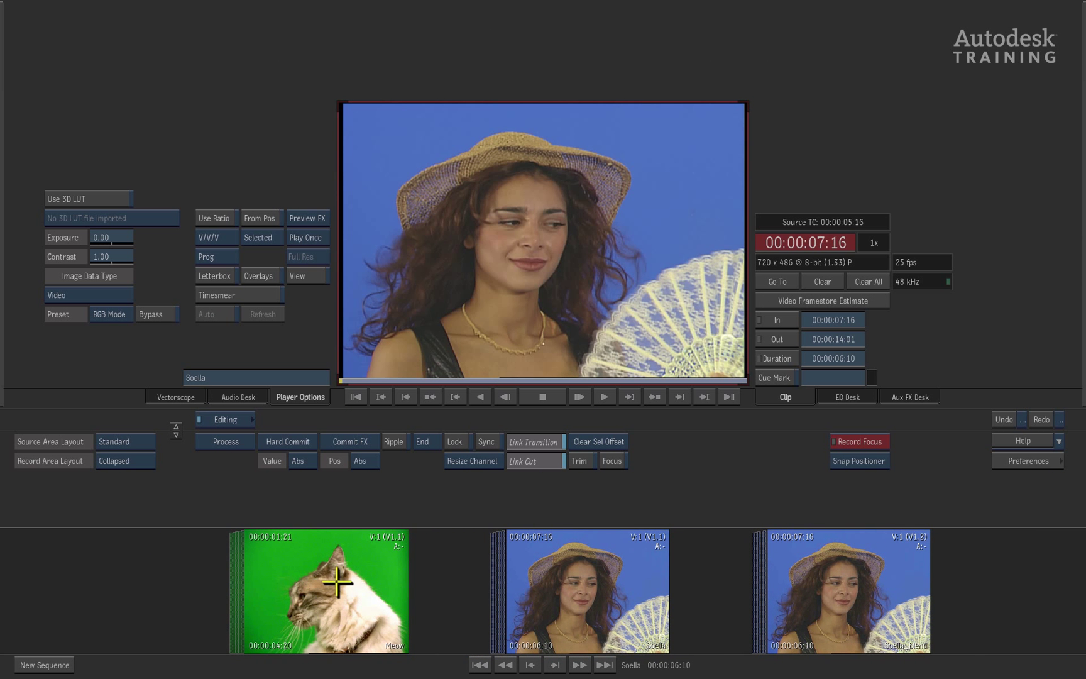
left_click_drag(553, 582, 535, 577)
double_click(537, 574)
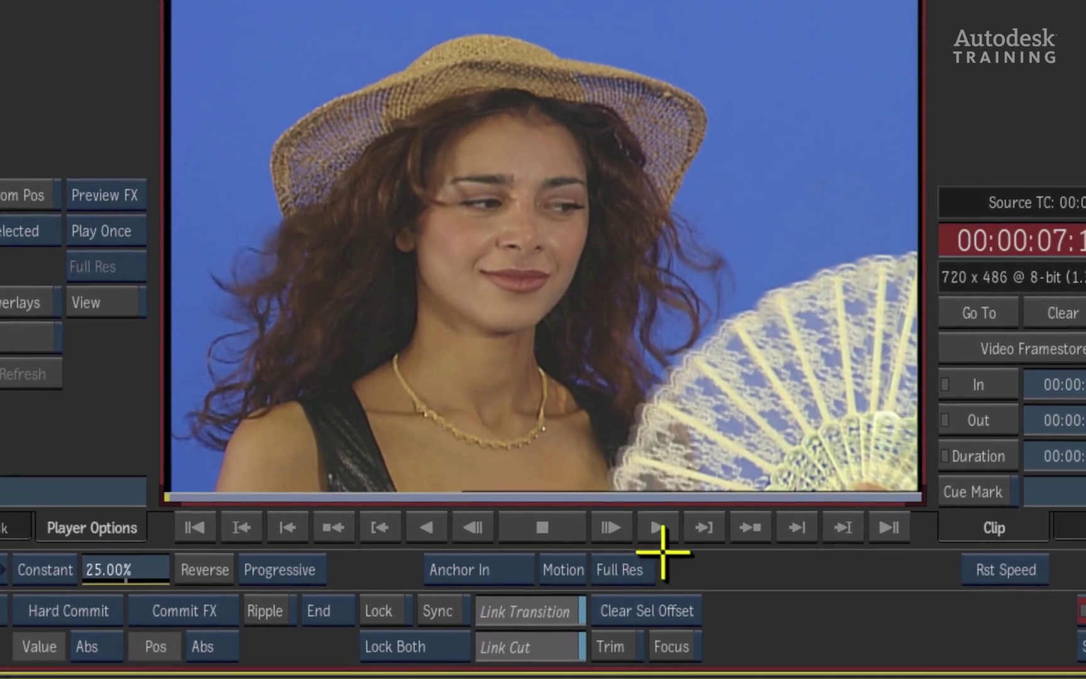
left_click(639, 483)
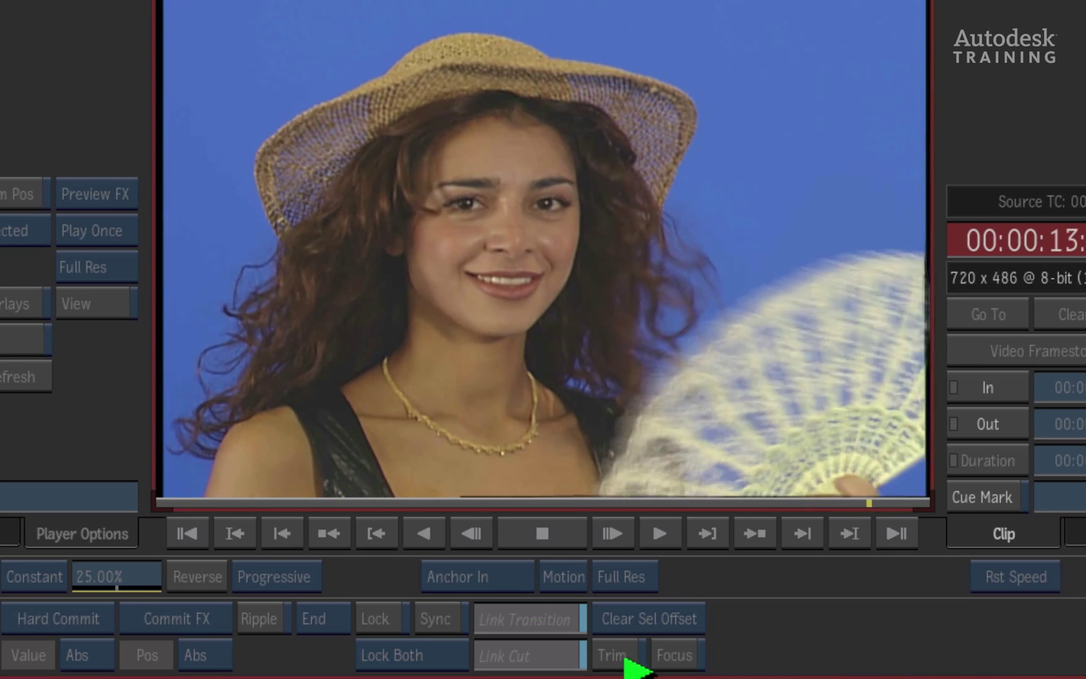
left_click(660, 533)
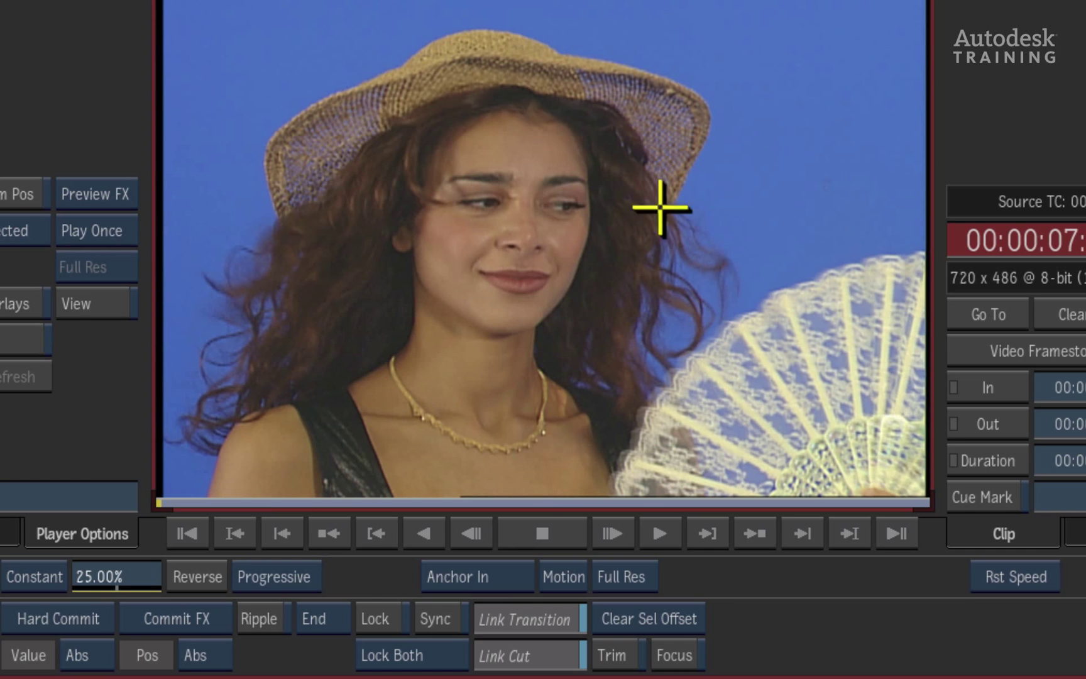
left_click(660, 528)
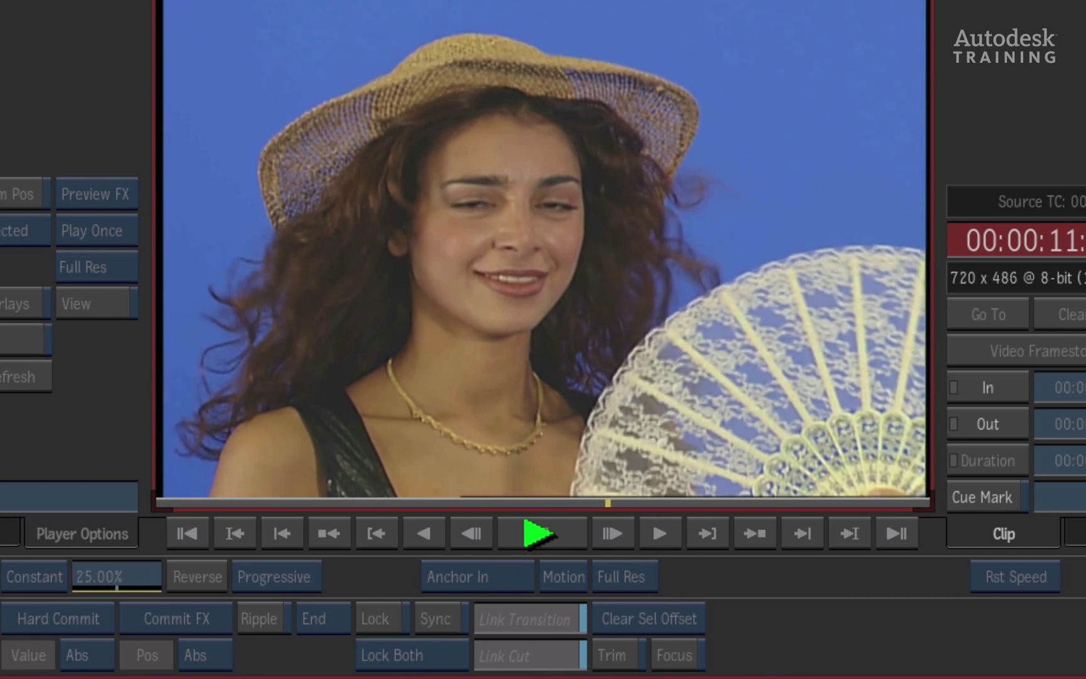
left_click(179, 533)
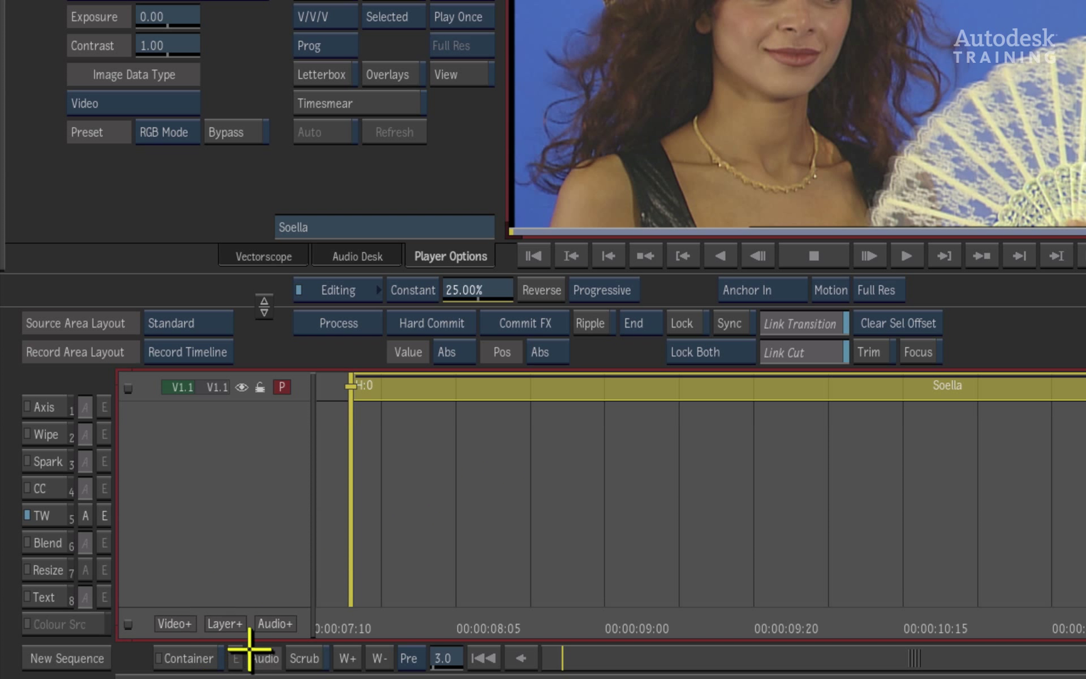
- Add a video layer, copy the Soella clip onto it, and select the upper copy on V1.2
left_click(225, 623)
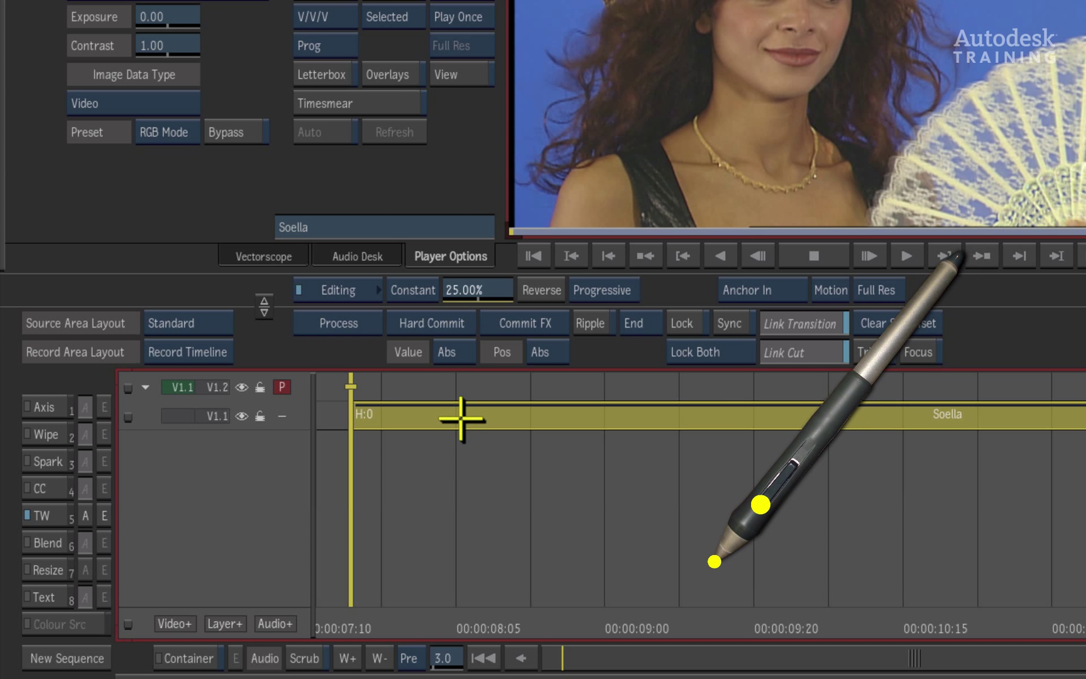
left_click_drag(462, 413, 492, 388)
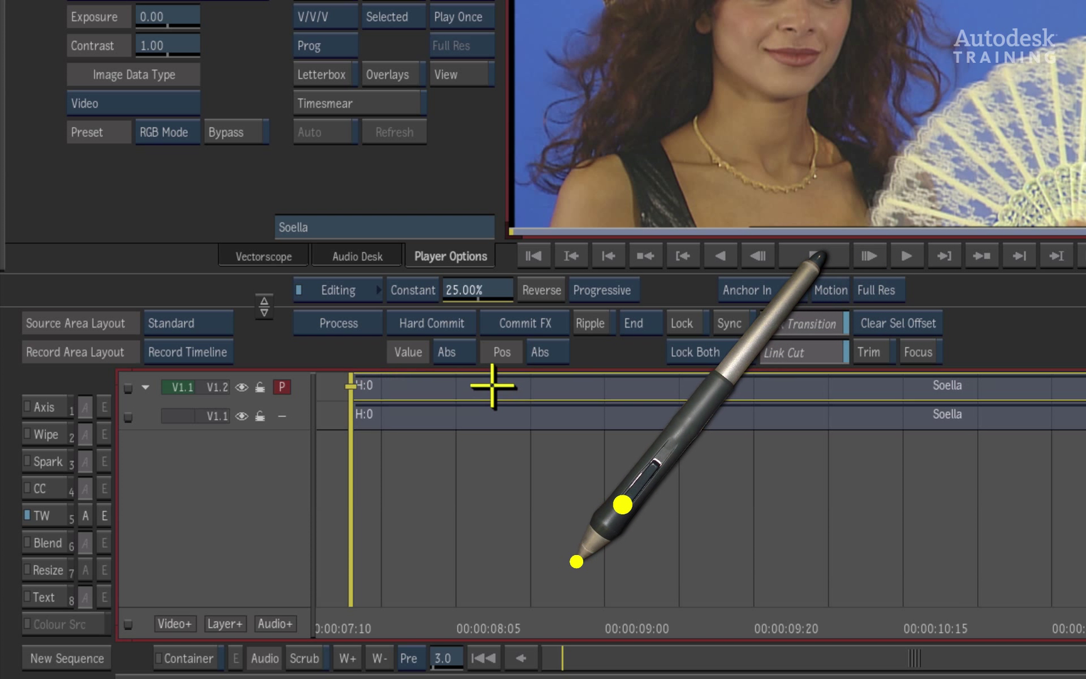
left_click(496, 391)
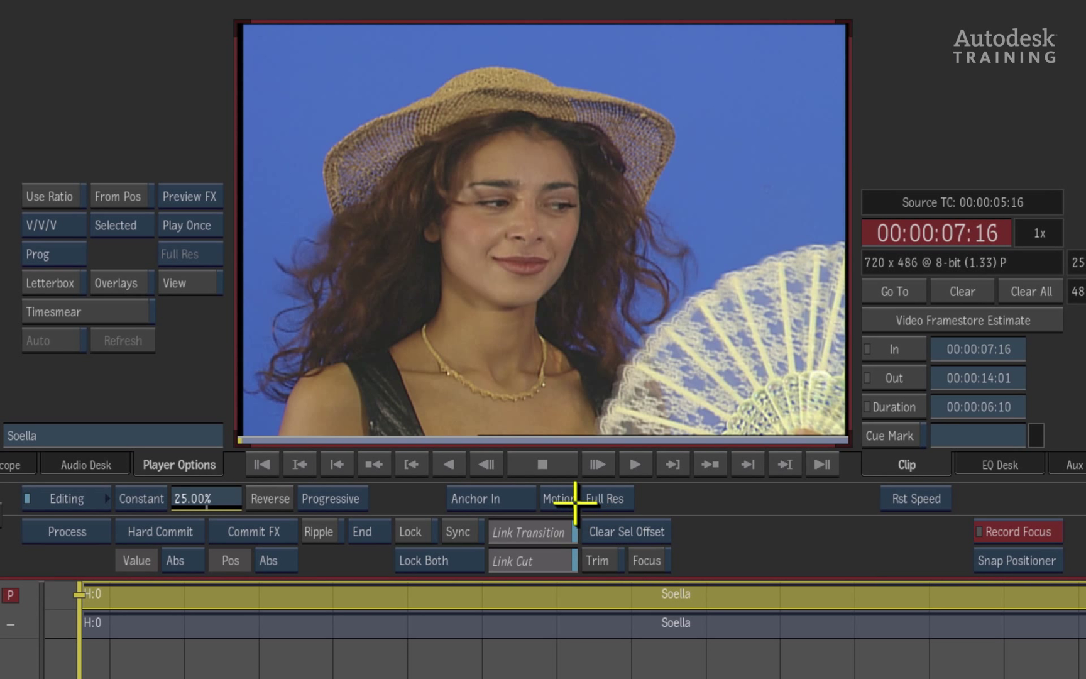
- Set the timewarp frame blending to Mix with a Mix value of 10
left_click(685, 403)
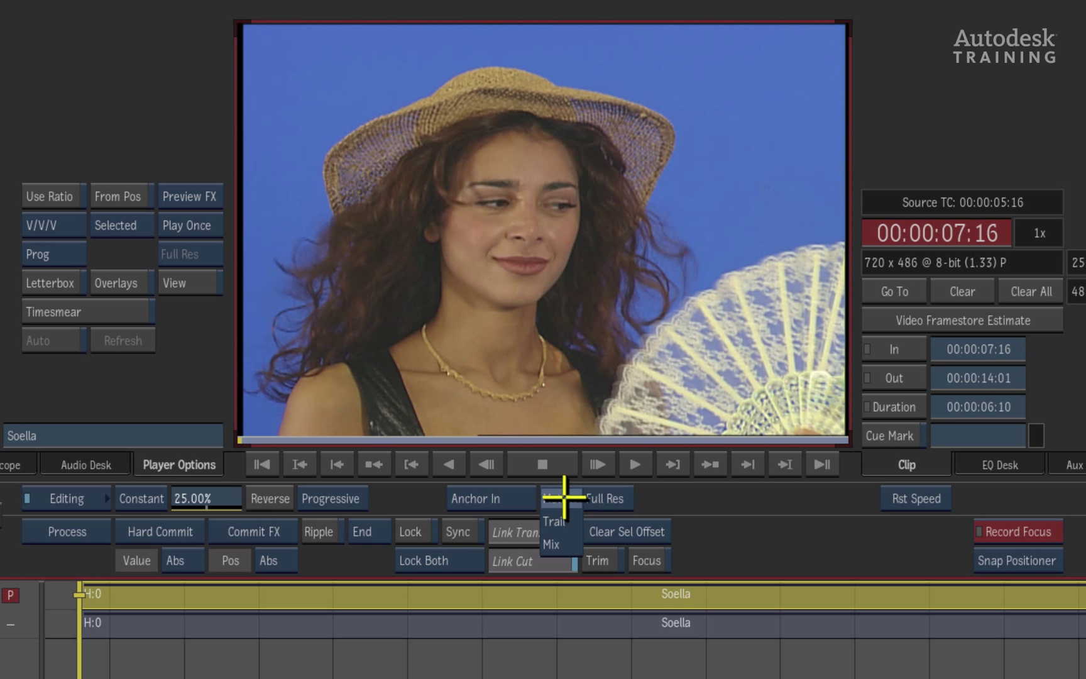
left_click(556, 543)
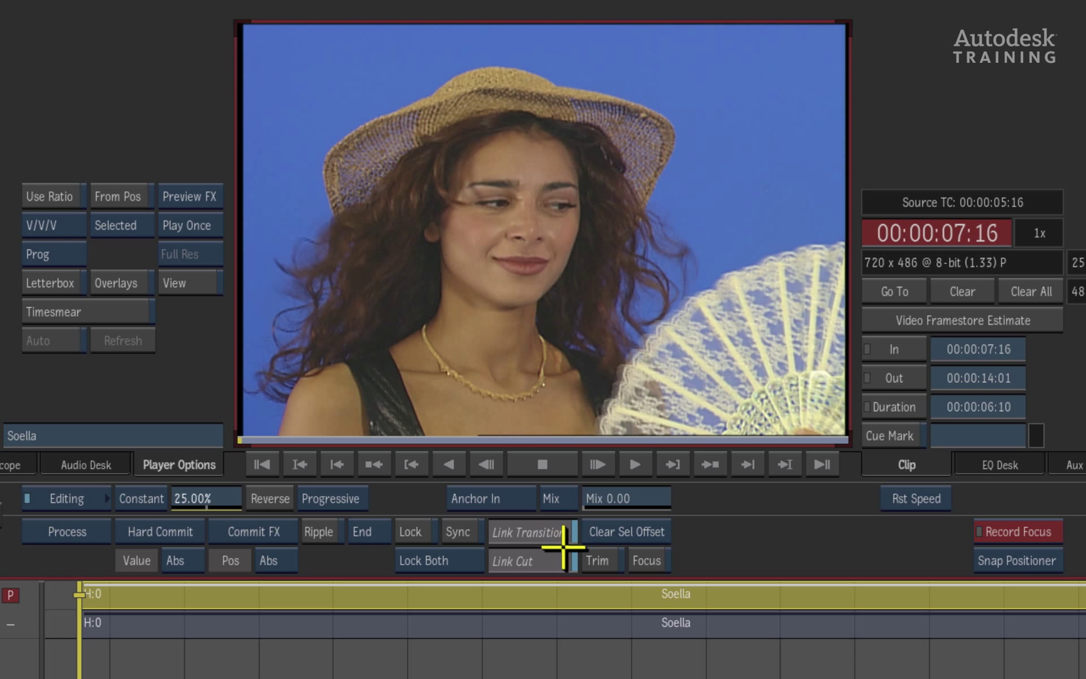
left_click(626, 500)
left_click(573, 448)
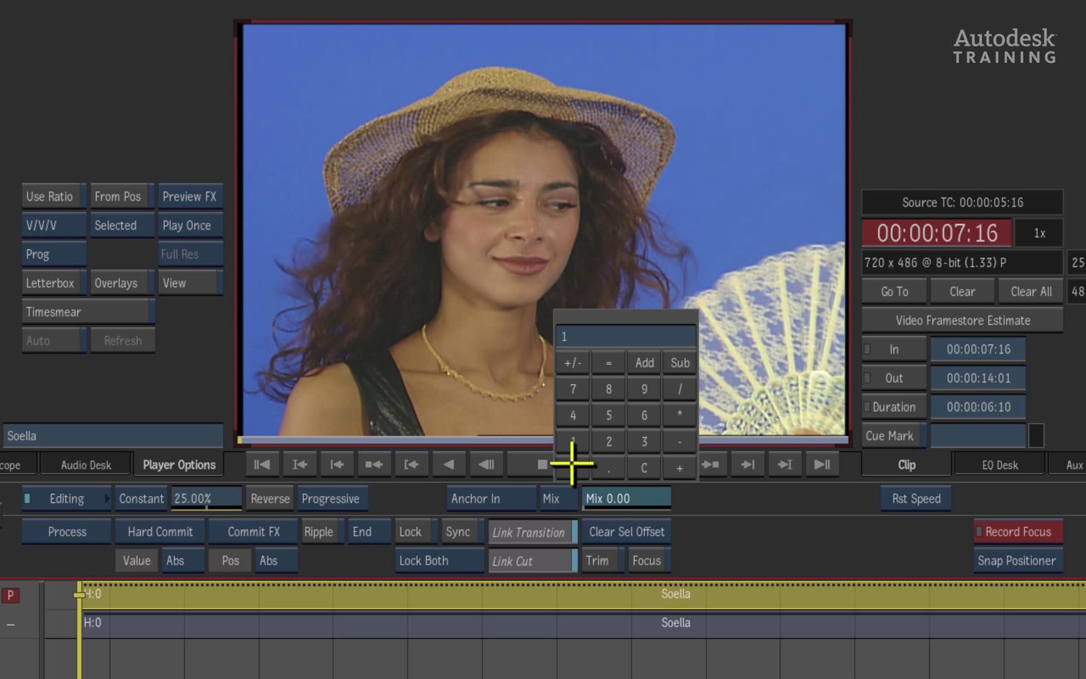
key("Return")
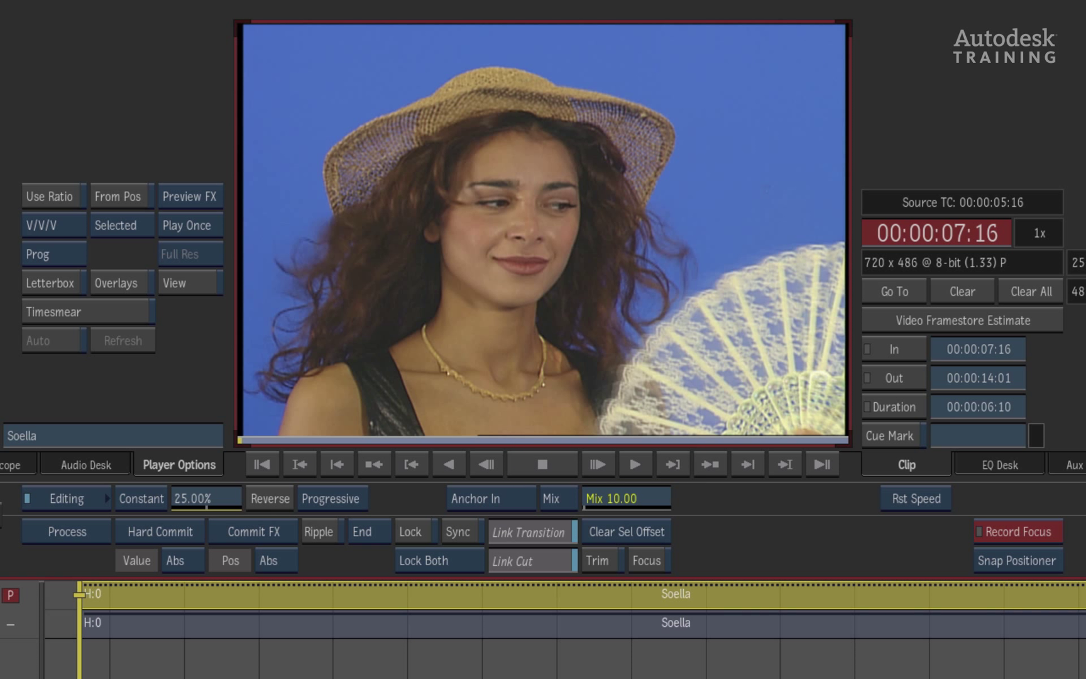
- Process the Mix timewarp and play back the slowed clip from its In point
key("space")
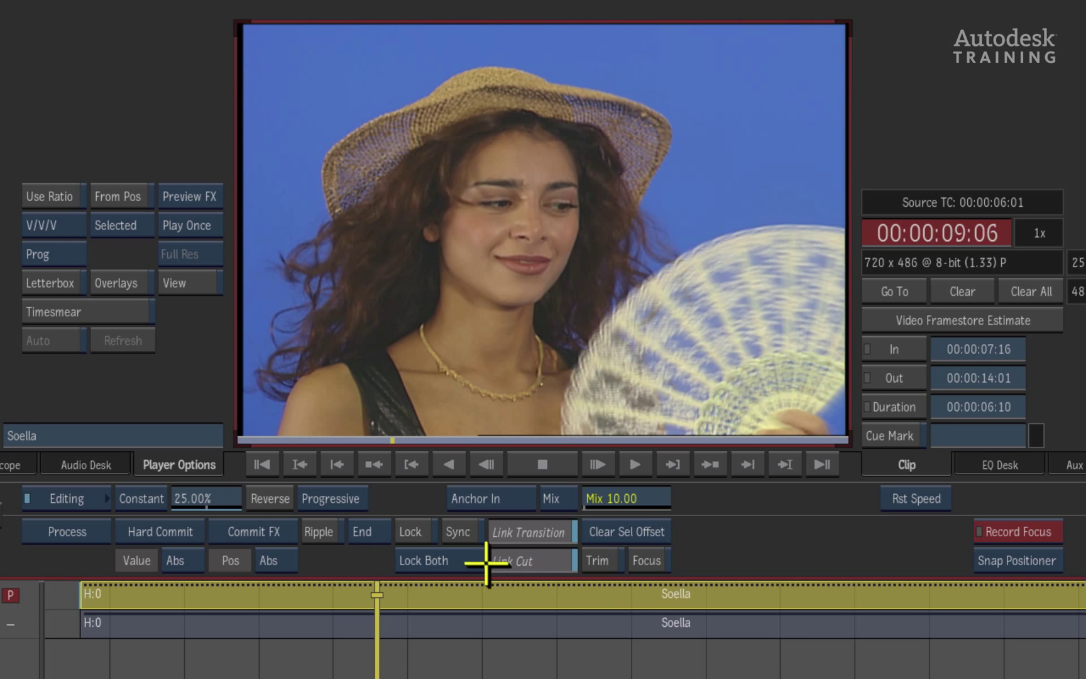
left_click(74, 532)
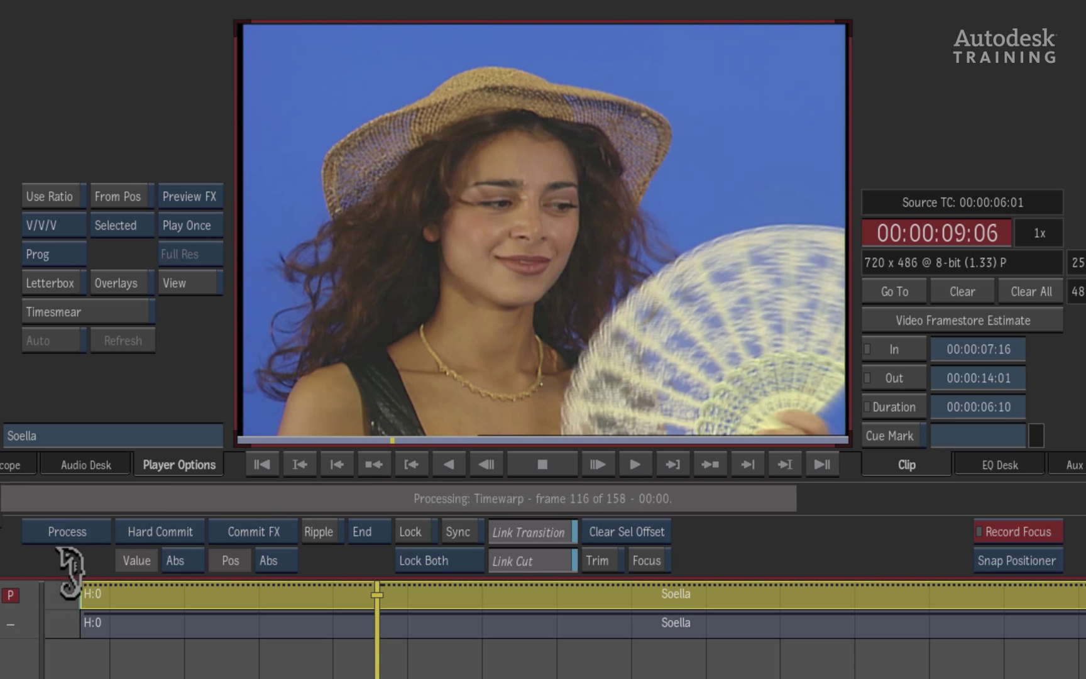
left_click(300, 464)
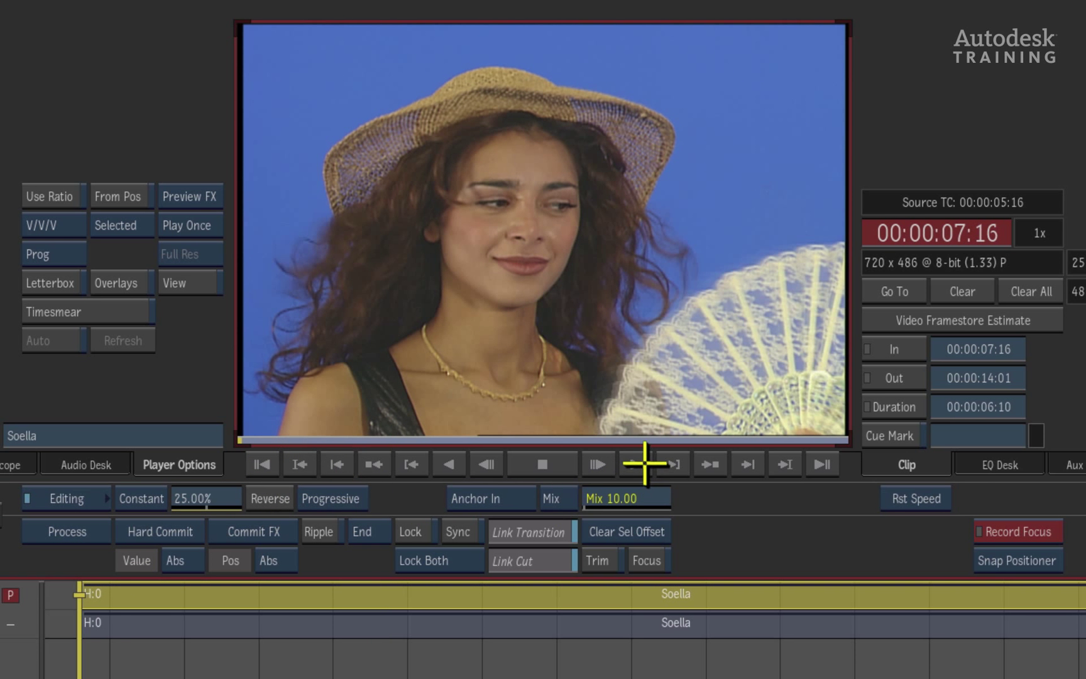
left_click(648, 464)
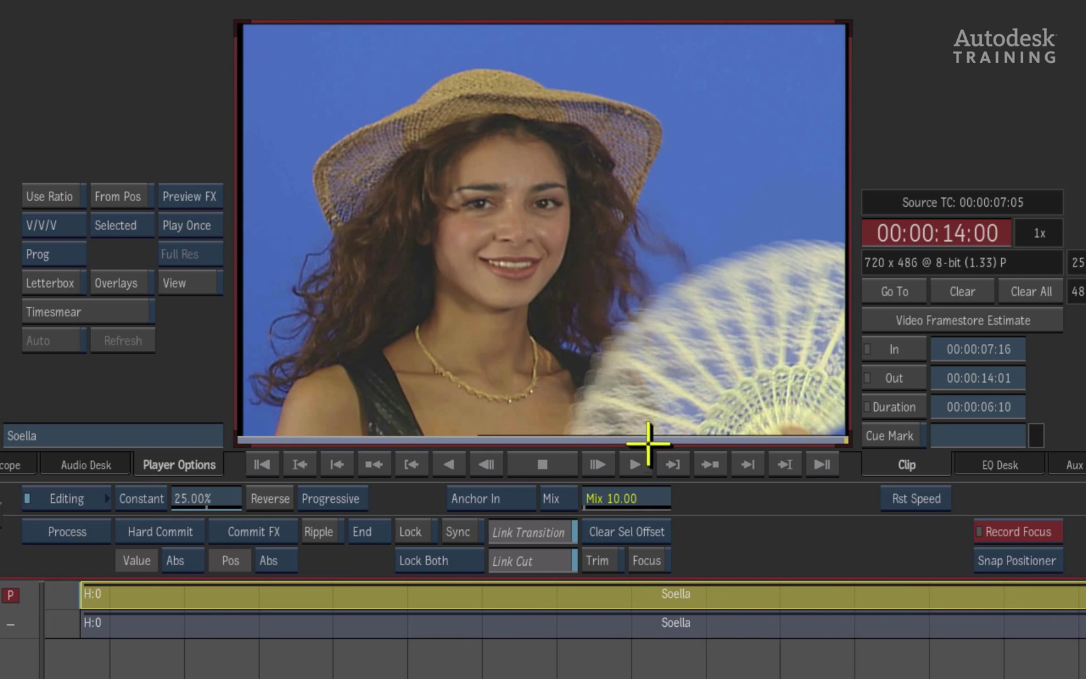
left_click(620, 472)
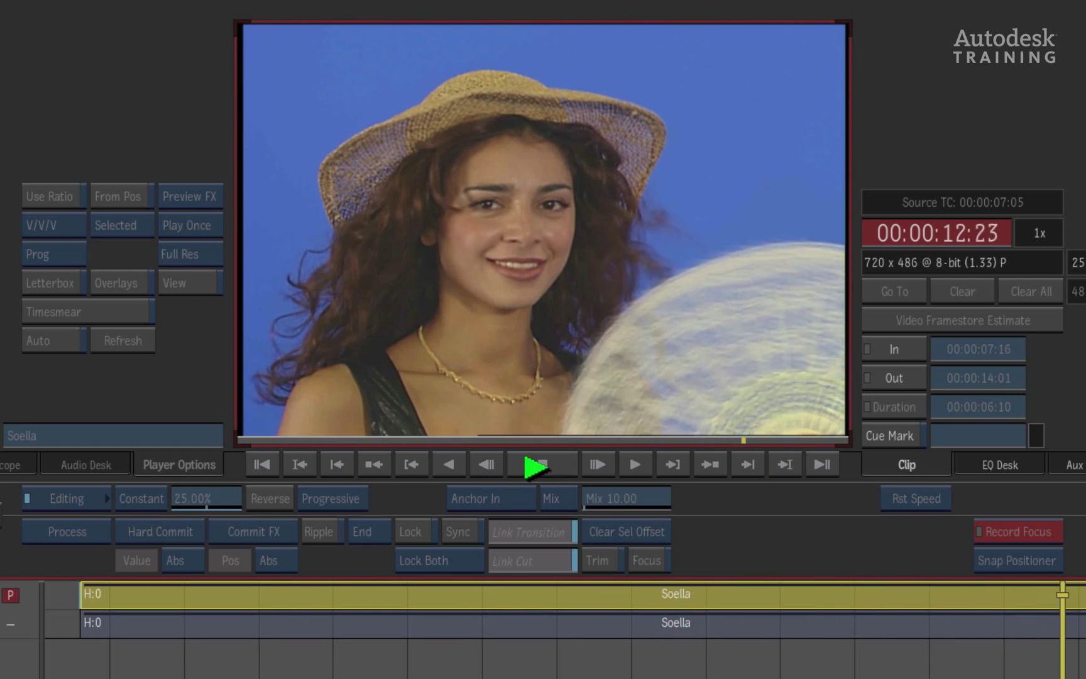
key("Home")
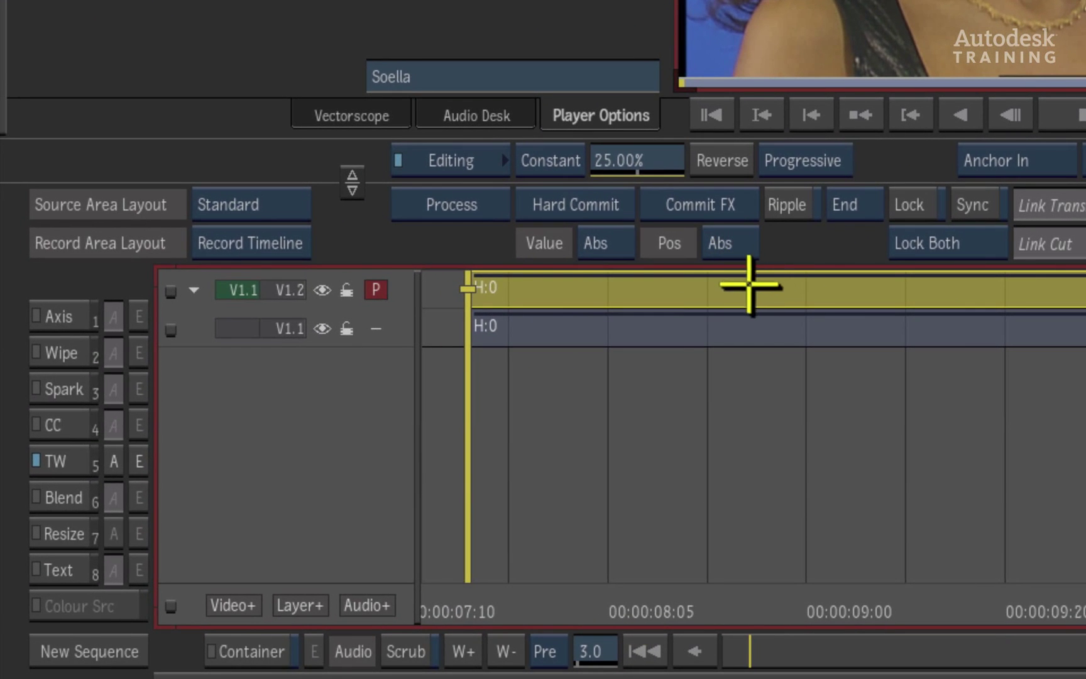
- Enable a Wipe effect on the Soella layer and open its editor, scrubbing through the fan frames
left_click(75, 359)
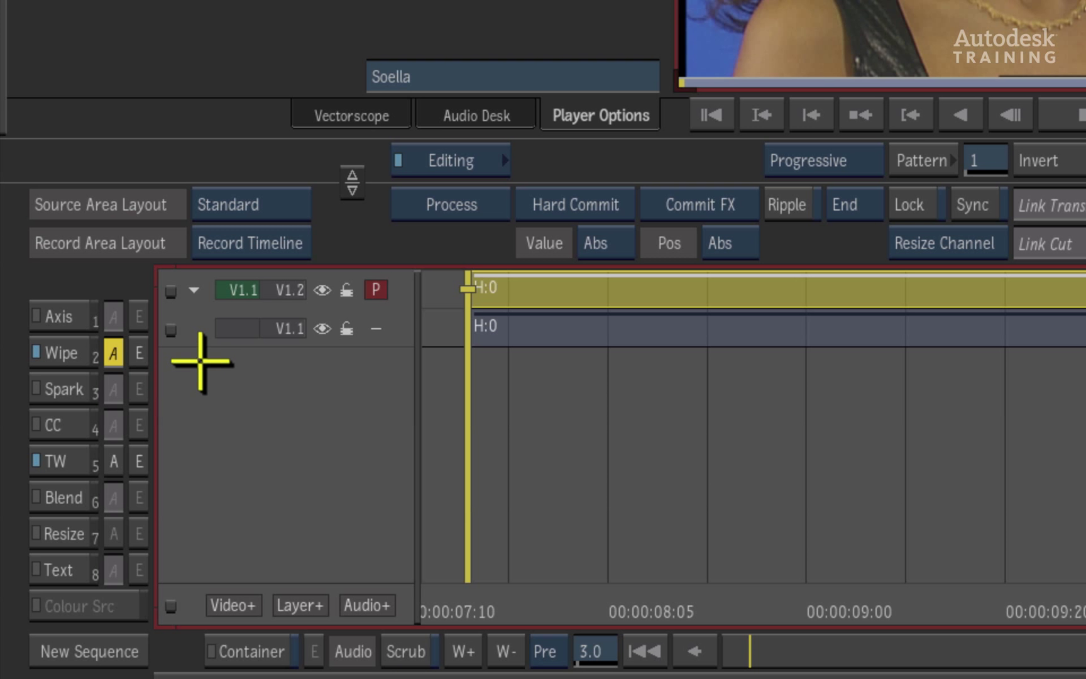
left_click(139, 352)
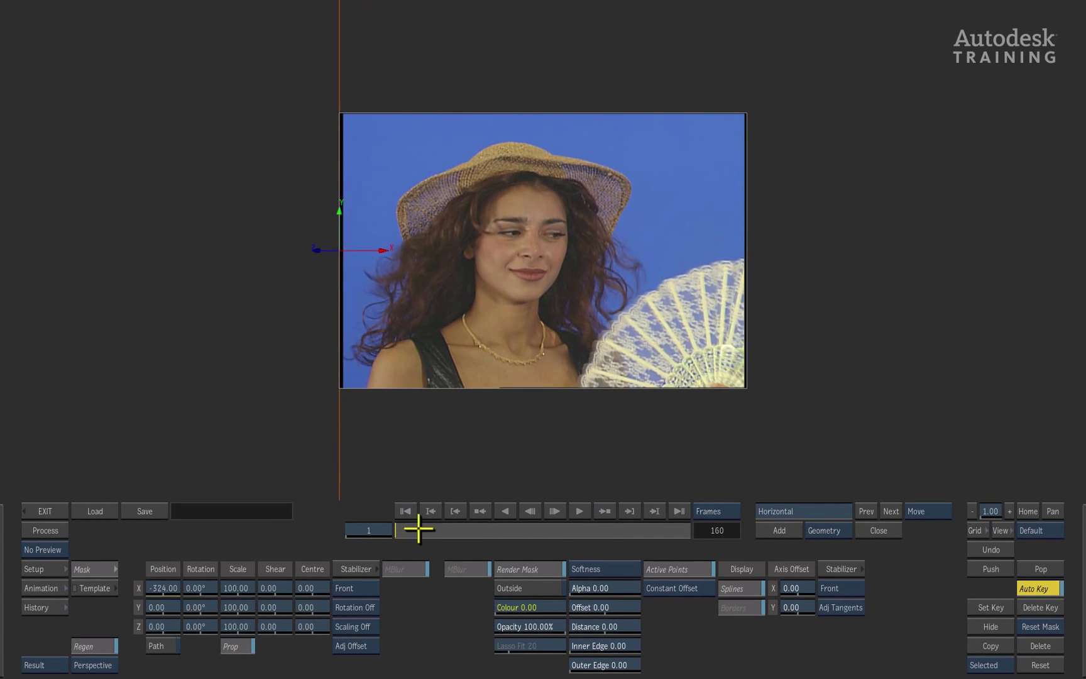
left_click_drag(671, 433, 1085, 454)
mouse_move(678, 538)
left_mouse_down()
mouse_move(492, 532)
mouse_move(603, 538)
mouse_move(492, 517)
mouse_move(646, 521)
mouse_move(441, 507)
mouse_move(637, 507)
mouse_move(475, 519)
mouse_move(528, 520)
mouse_move(517, 515)
left_mouse_up()
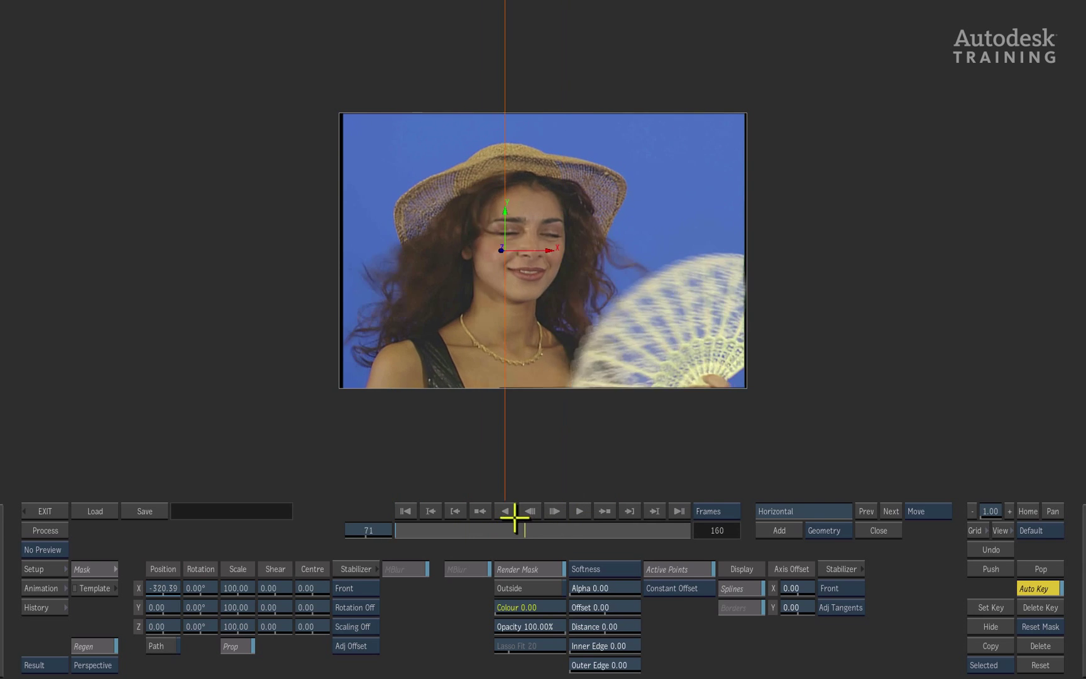
left_click(403, 511)
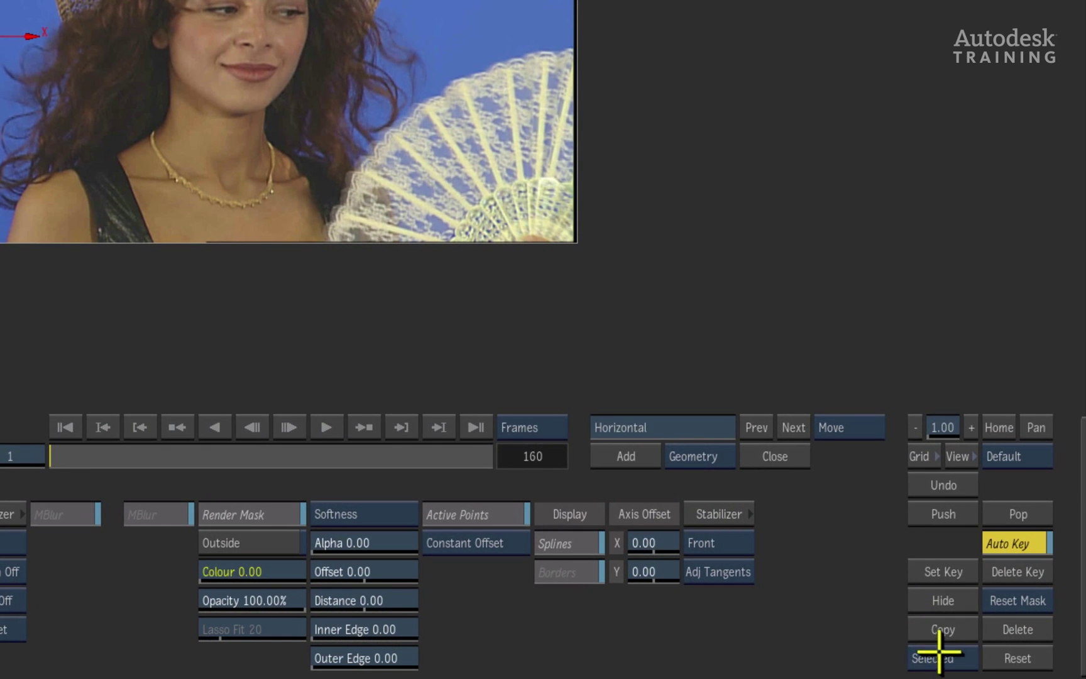
- Delete the default Horizontal wipe pattern on All Nodes and advance to frame 110
left_click(940, 653)
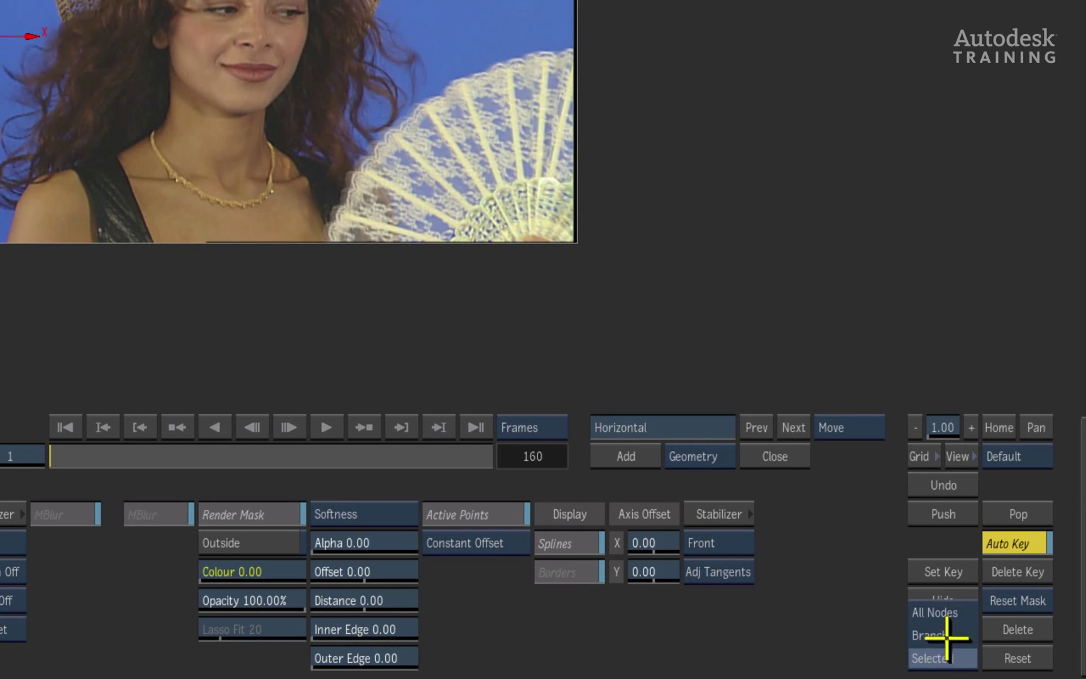
left_click(957, 611)
left_click(1030, 628)
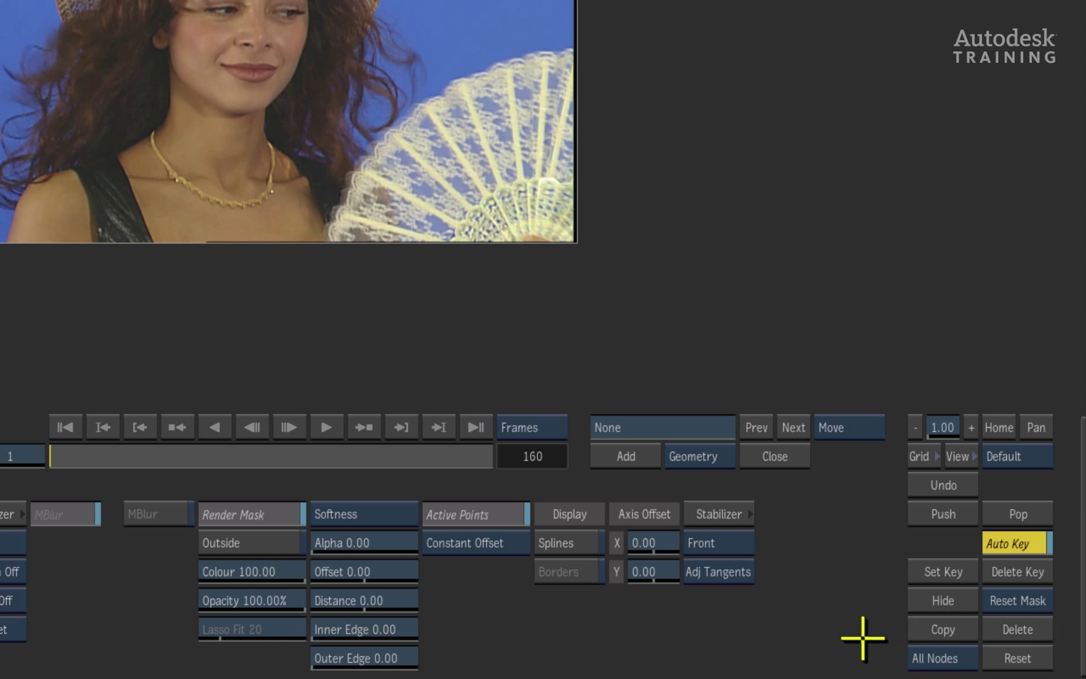
mouse_move(61, 456)
left_mouse_down()
mouse_move(483, 452)
mouse_move(50, 456)
left_mouse_up()
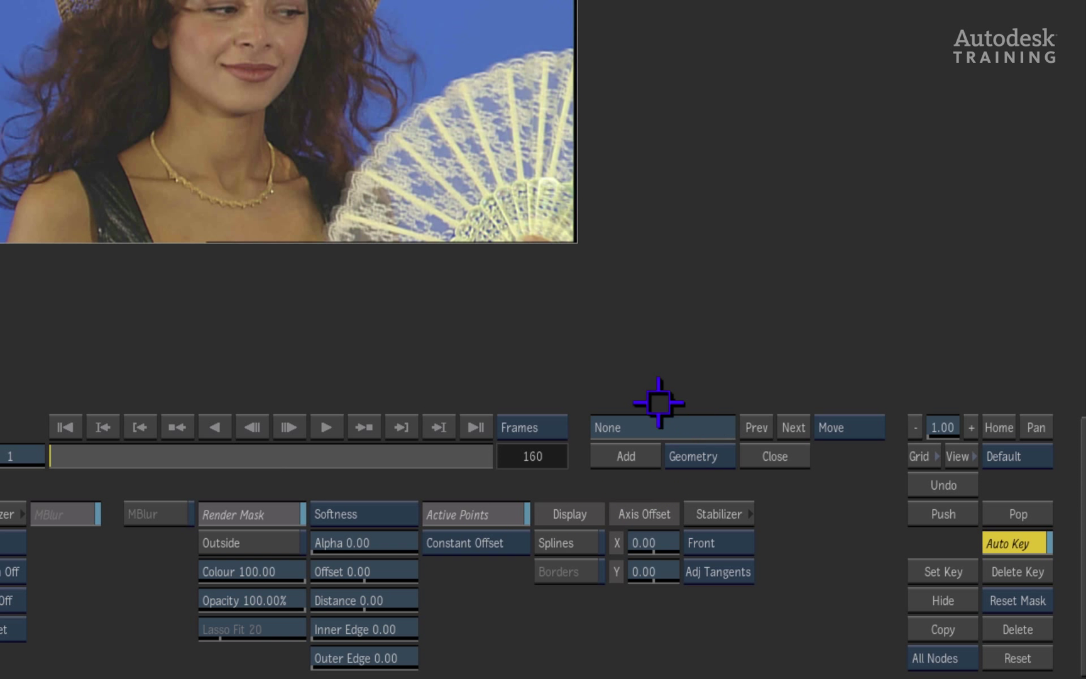
- Draw a closed spline mask around the fan and adjust its points against the footage
left_click(617, 456)
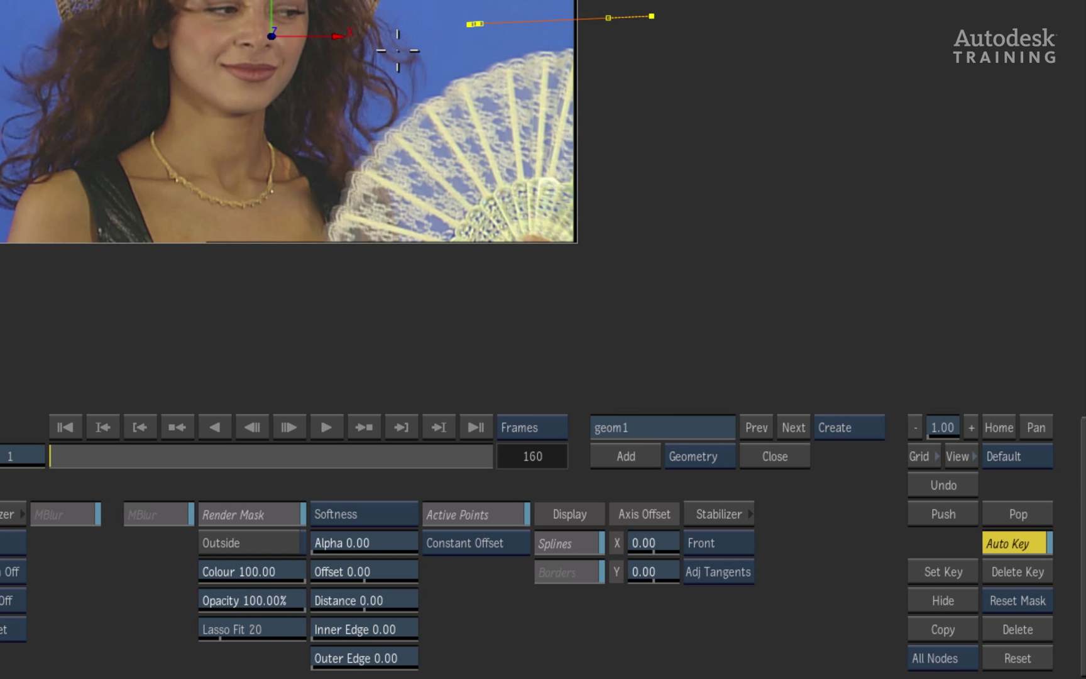
left_click_drag(691, 317, 759, 272)
left_click(652, 15)
left_click_drag(481, 24, 487, 39)
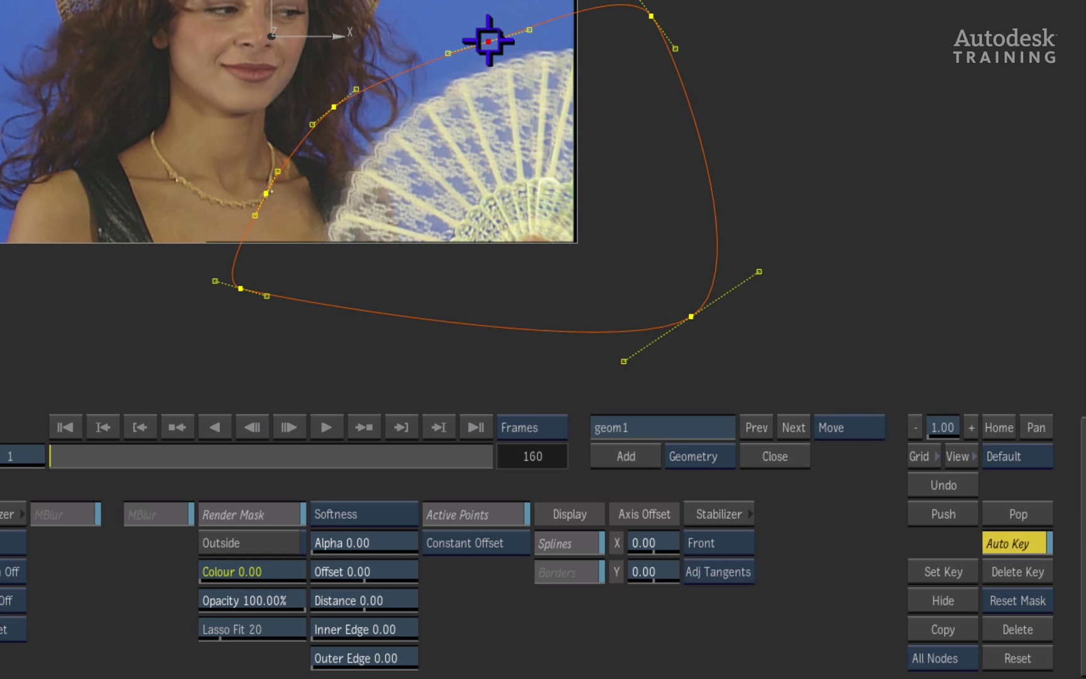
left_click_drag(330, 110, 347, 121)
left_click_drag(267, 192, 278, 202)
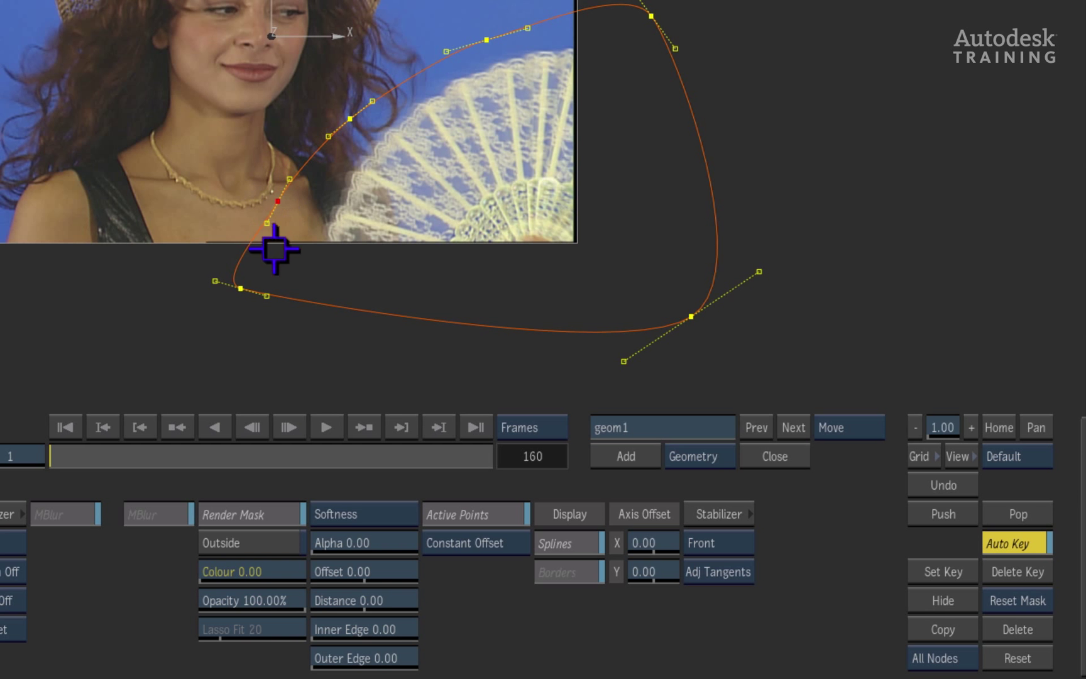
left_click_drag(241, 288, 260, 296)
mouse_move(75, 454)
left_mouse_down()
mouse_move(424, 467)
mouse_move(260, 443)
mouse_move(52, 456)
mouse_move(442, 456)
left_mouse_up()
mouse_move(515, 413)
left_mouse_down()
mouse_move(275, 456)
mouse_move(425, 419)
mouse_move(50, 456)
left_mouse_up()
- Soften the mask with an Offset of 31, check the matte view, and exit the wipe editor
mouse_move(359, 567)
left_mouse_down()
mouse_move(328, 574)
mouse_move(362, 559)
left_mouse_up()
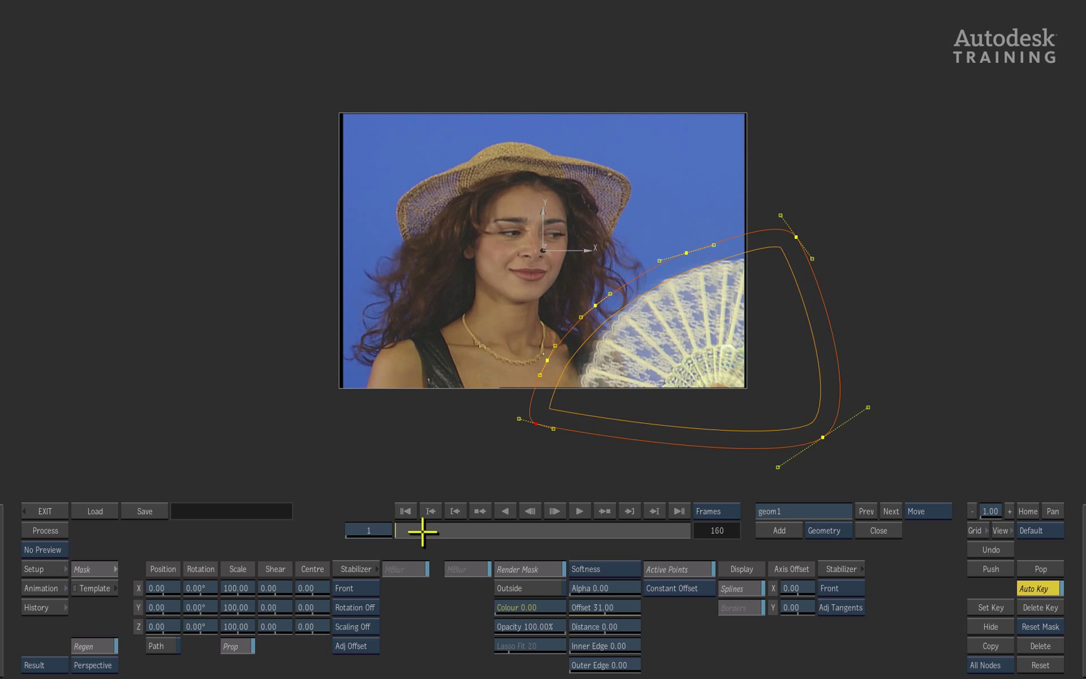
key("F3")
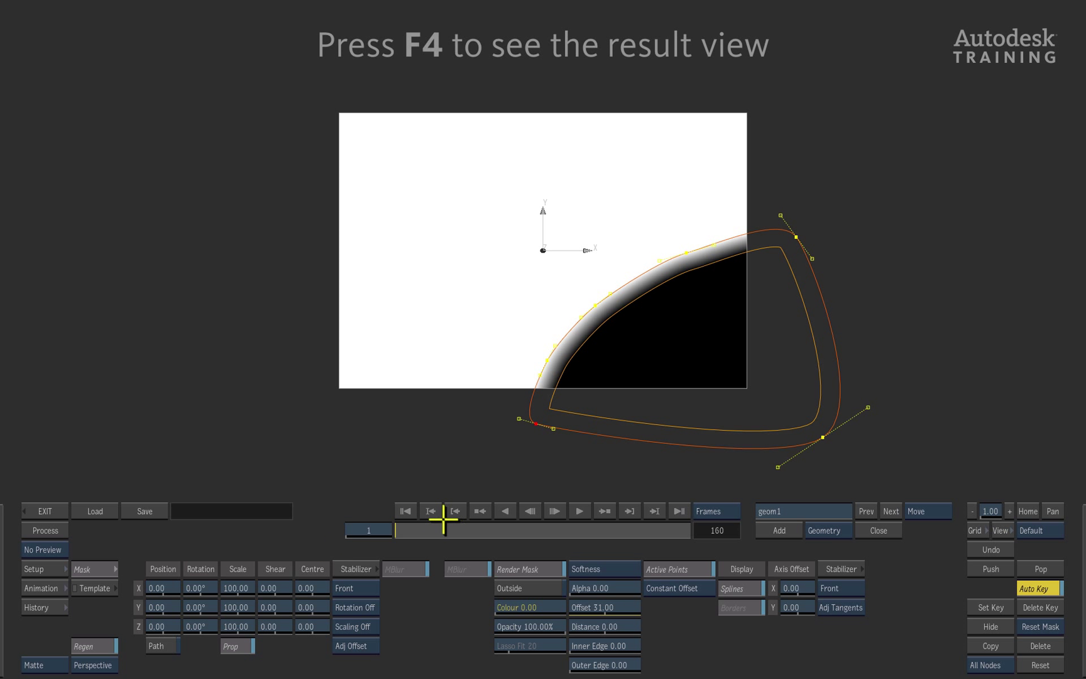
key("F4")
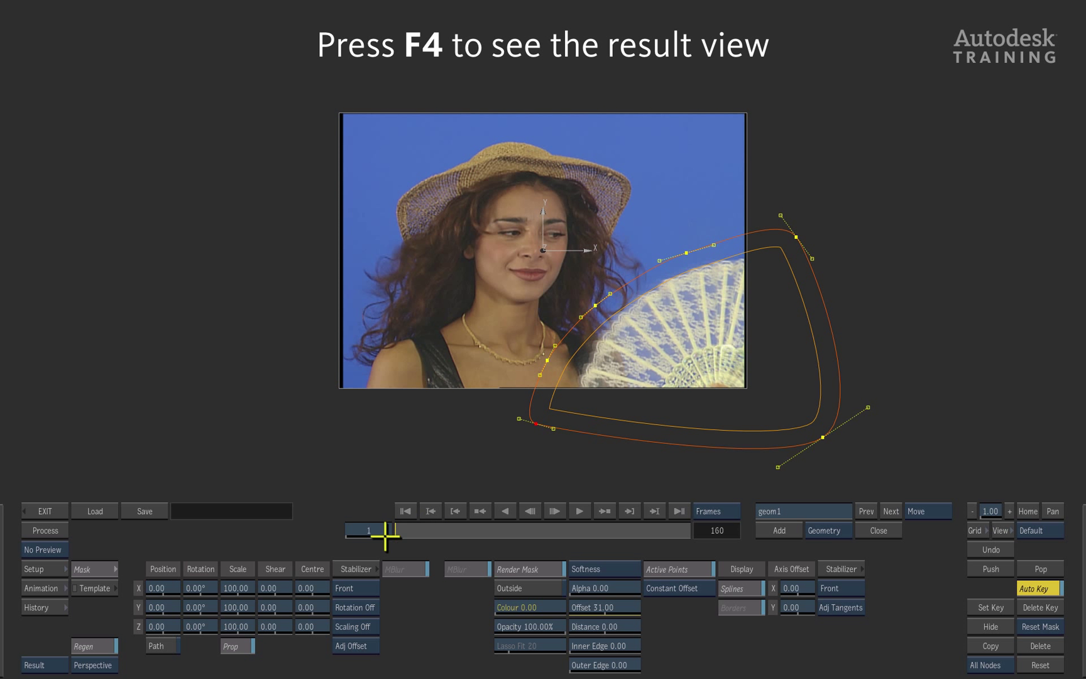
left_click(54, 508)
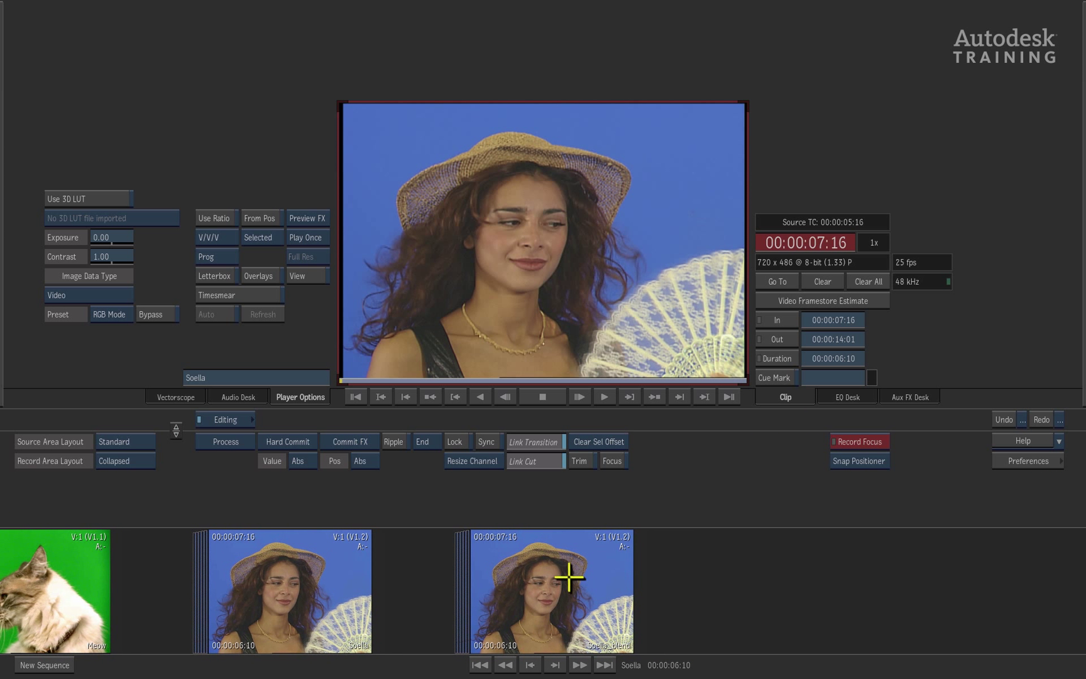
- Open Soella_blend, review the fan mask on the V1.2 Wipe, and play the blended composite
double_click(565, 584)
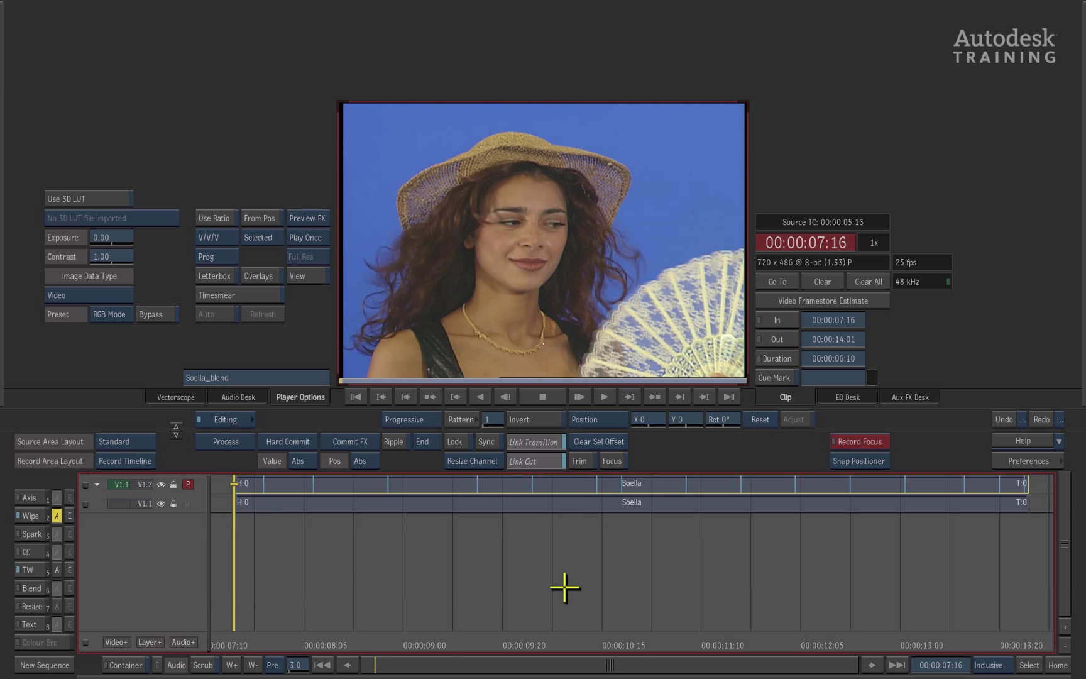
left_click(560, 482)
double_click(558, 484)
left_click_drag(410, 533, 385, 522)
left_click(58, 509)
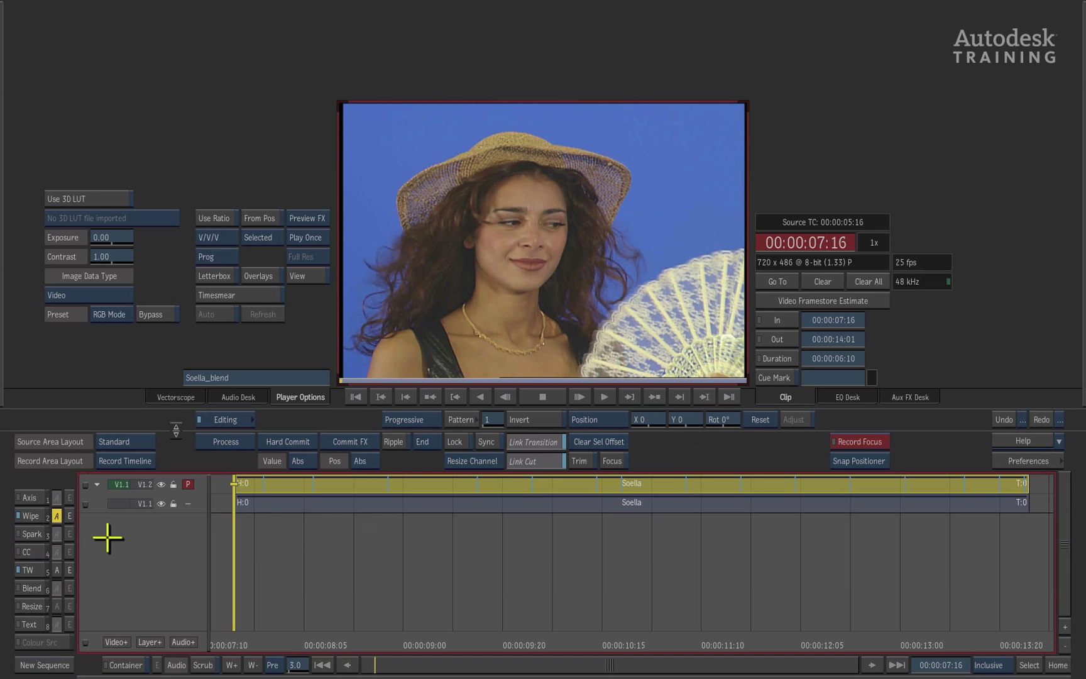
left_click(607, 397)
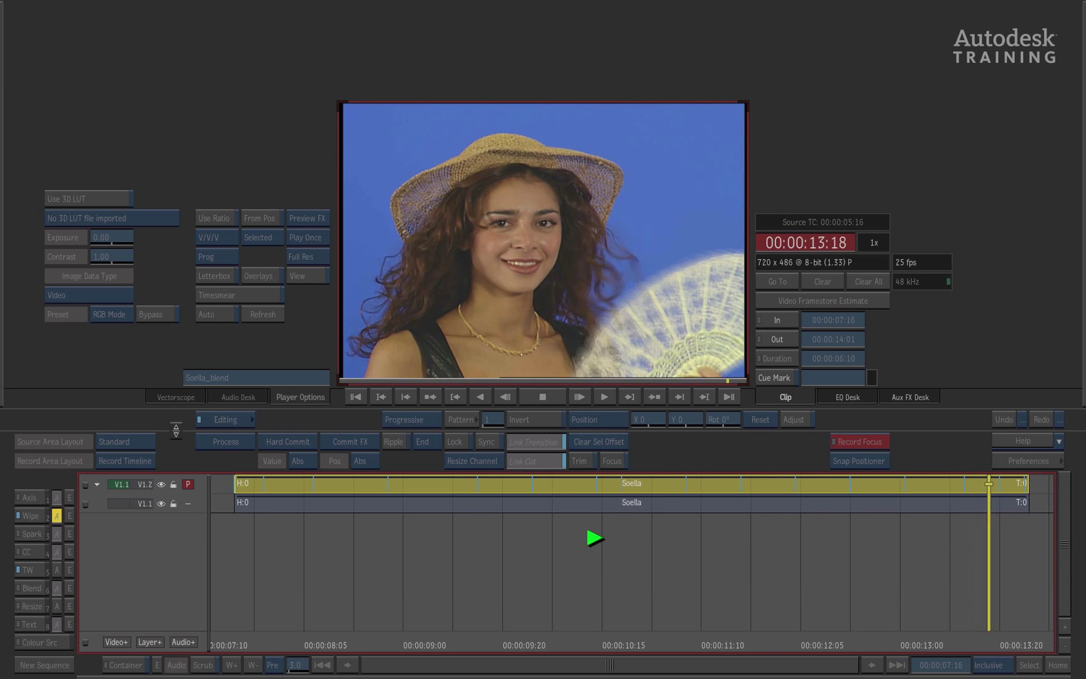
left_click(607, 396)
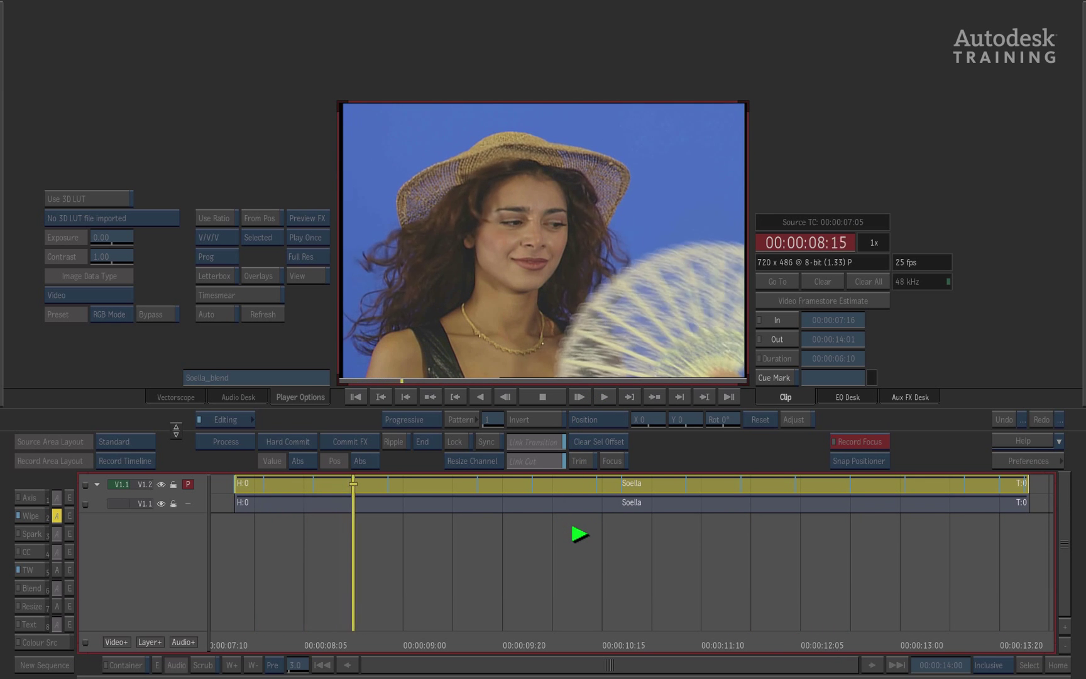